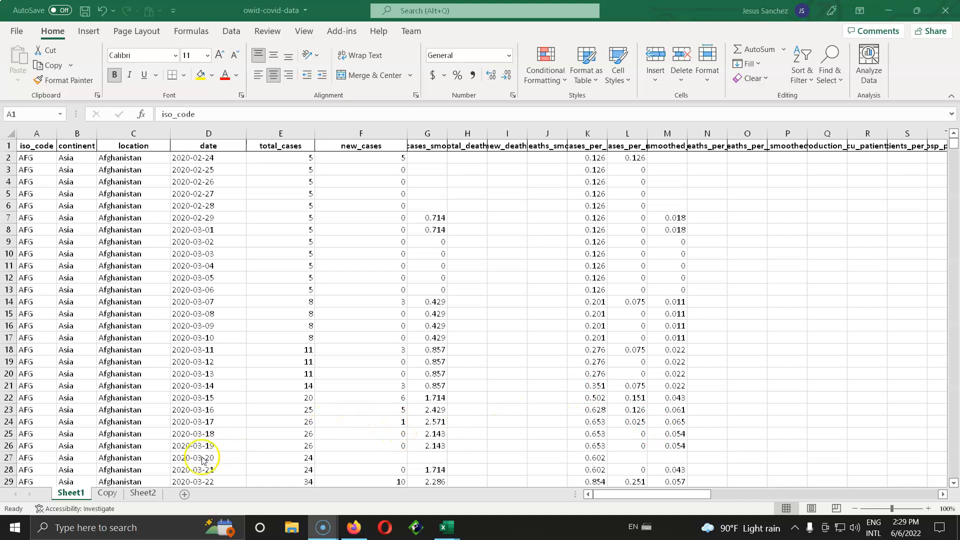
Review the data source link on Sheet2 and the duplicate data on the Copy sheet, and return to Sheet1.
click(144, 494)
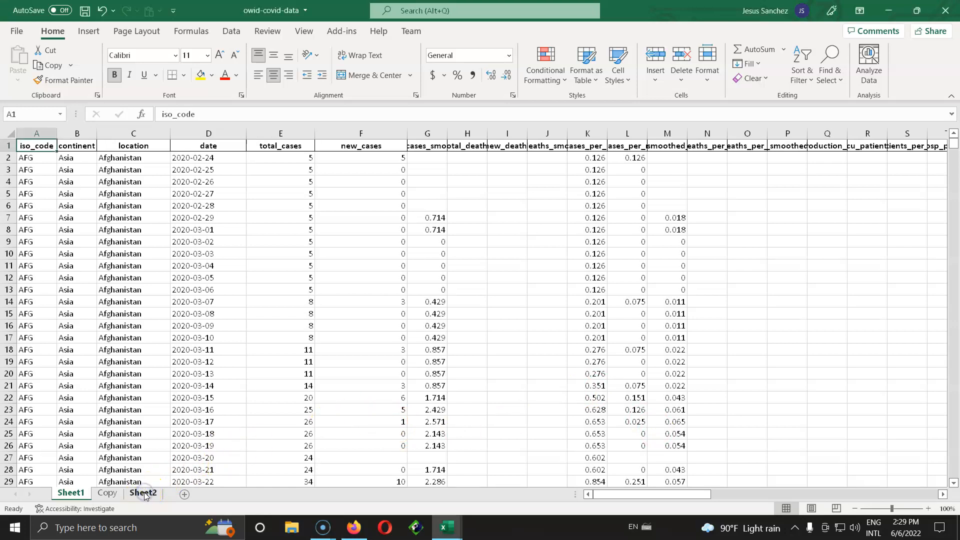
click(144, 494)
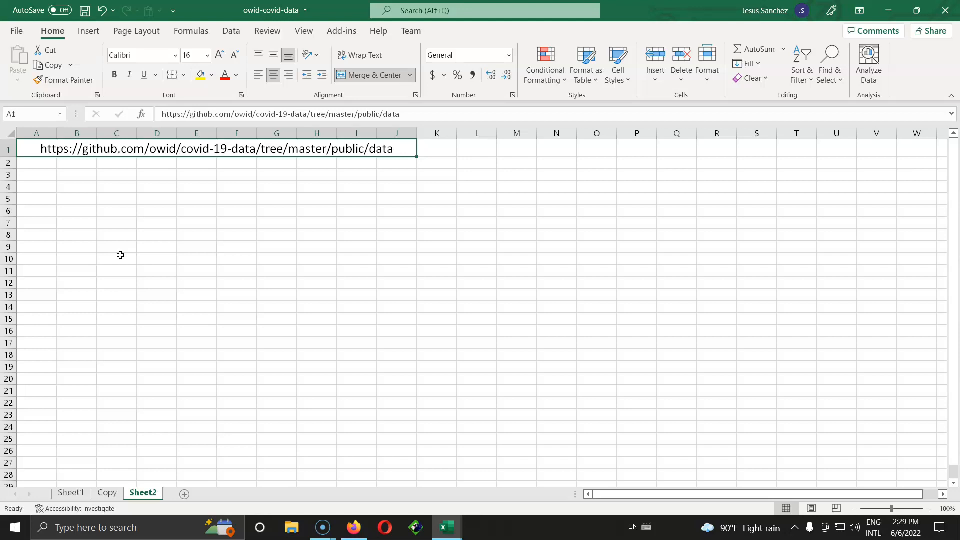
click(72, 493)
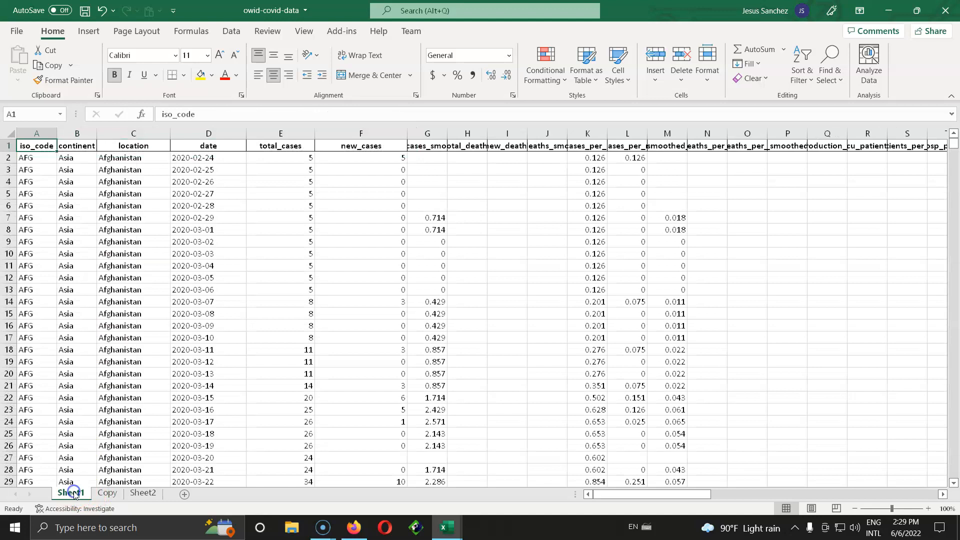
click(106, 494)
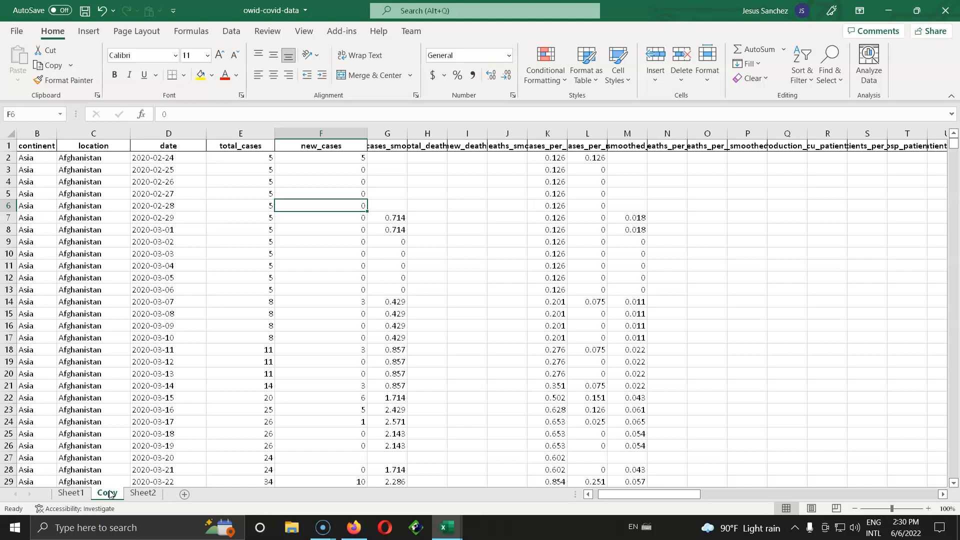
click(71, 493)
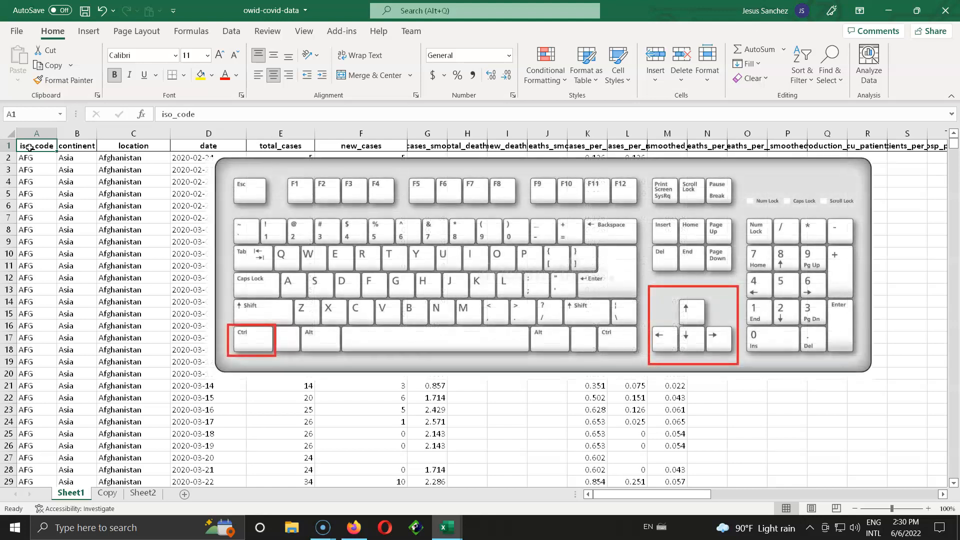
Jump from A1 to the last filled row of the iso_code column, check below it, and return to A1.
key(ctrl+Down)
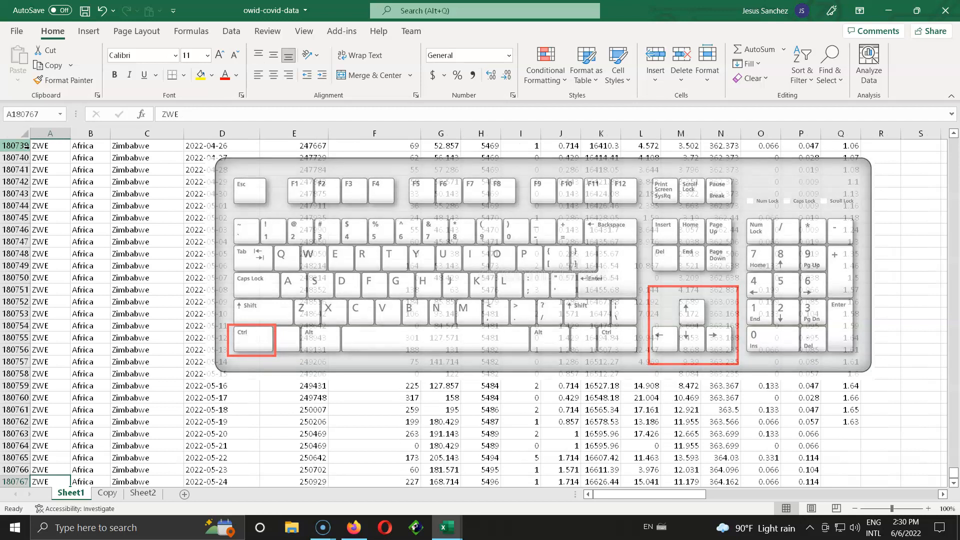
scroll(55, 399, down, 1)
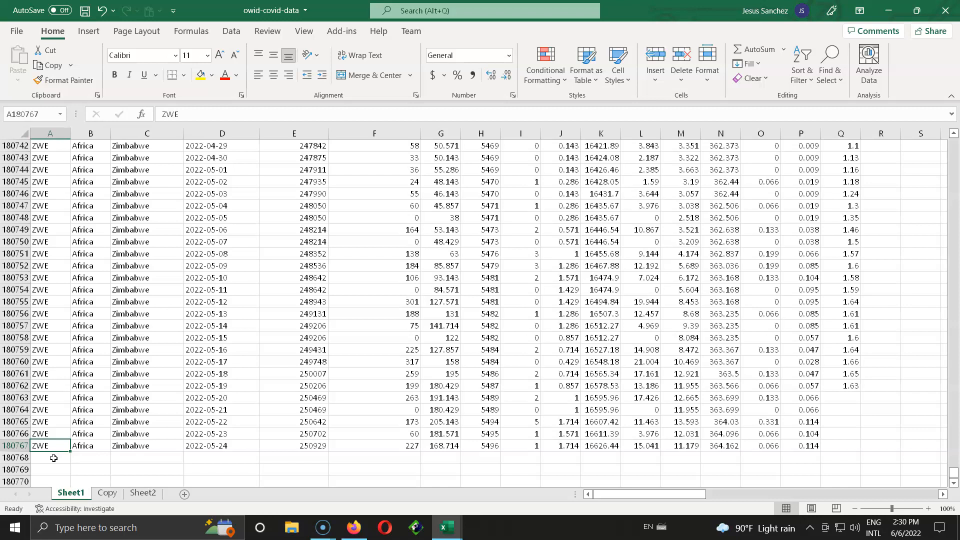
key(ctrl+Home)
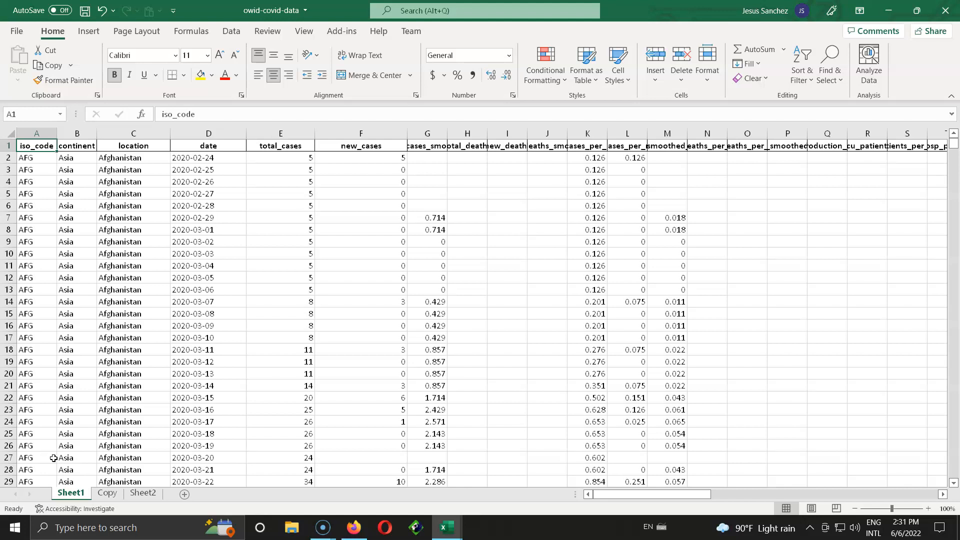
Jump to the last header in row 1, check the empty cells beyond it, and return to A1.
key(ctrl+Right)
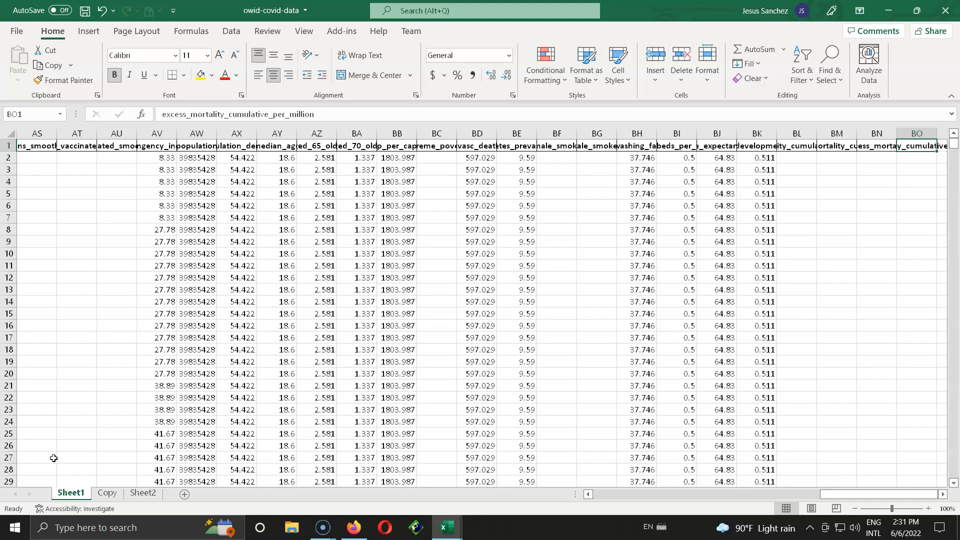
key(Right)
key(Right)
key(Right)
key(Right)
key(Right)
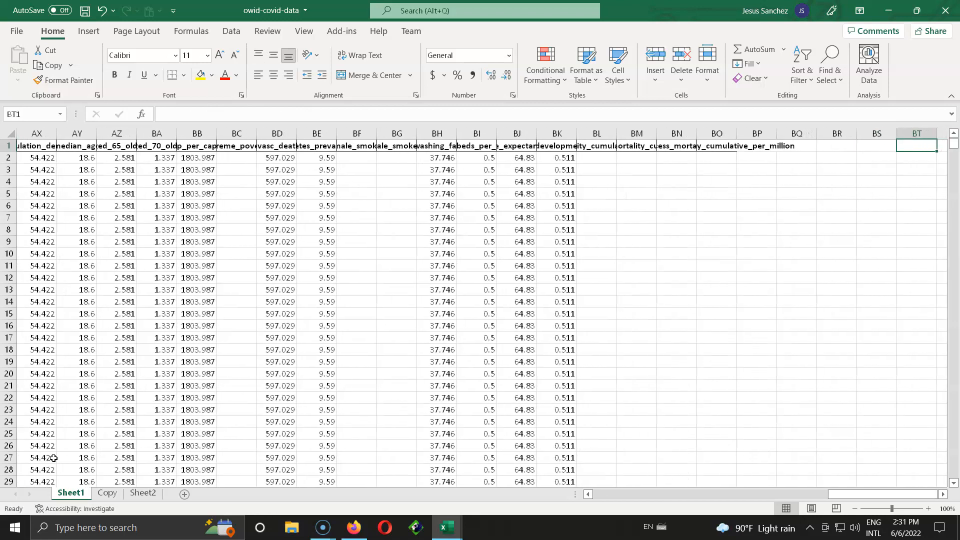
key(Left)
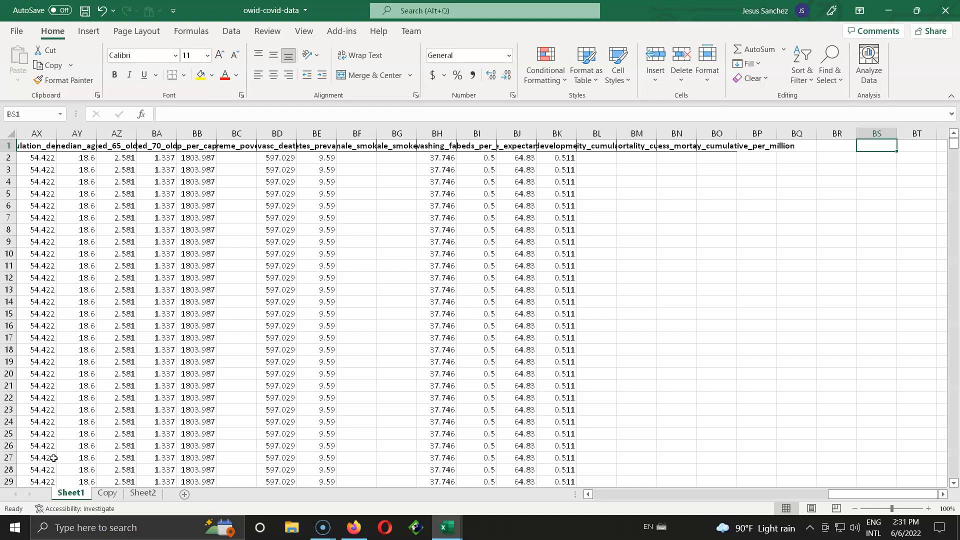
key(ctrl+Left)
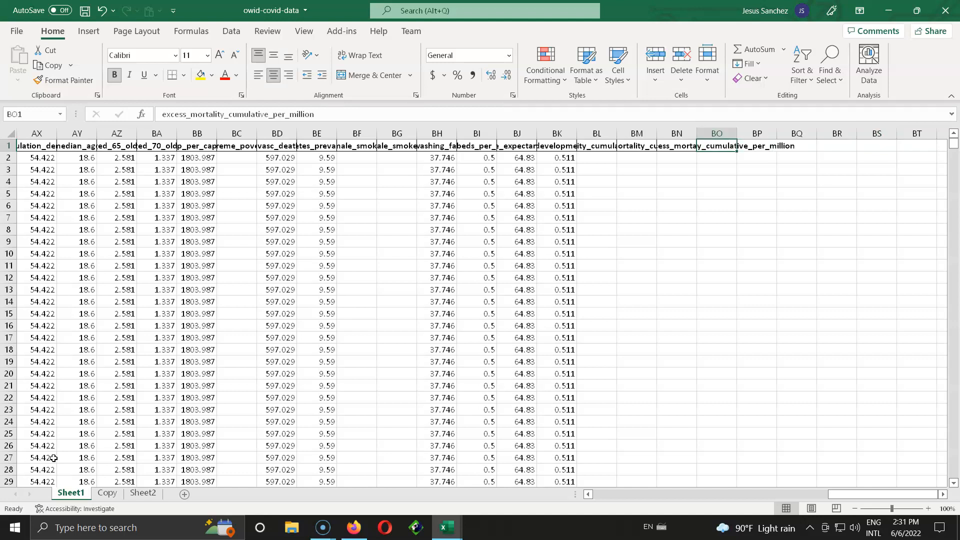
key(ctrl+Left)
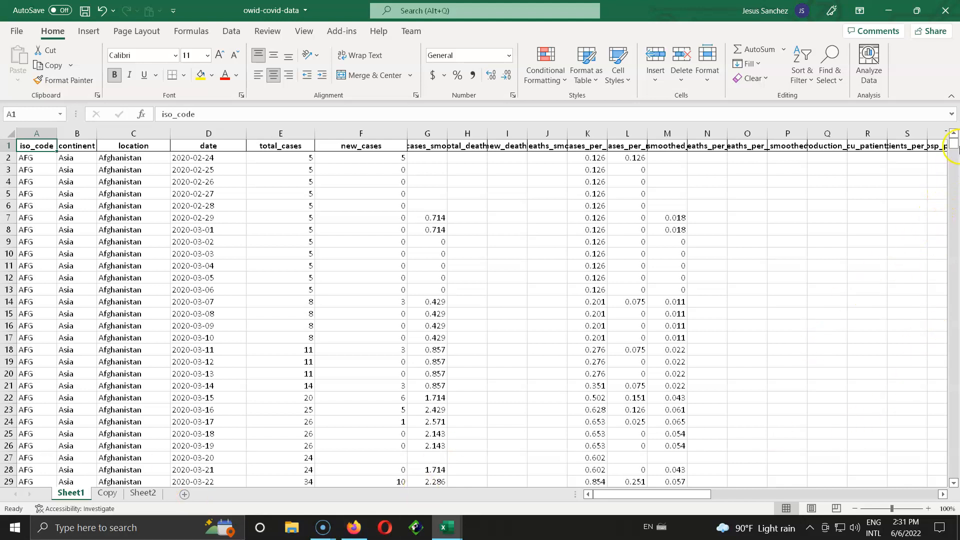
Page down through the Afghanistan records, select cell A246, and jump back to A1.
click(954, 162)
click(954, 195)
click(954, 197)
click(954, 199)
click(955, 202)
click(956, 202)
click(956, 204)
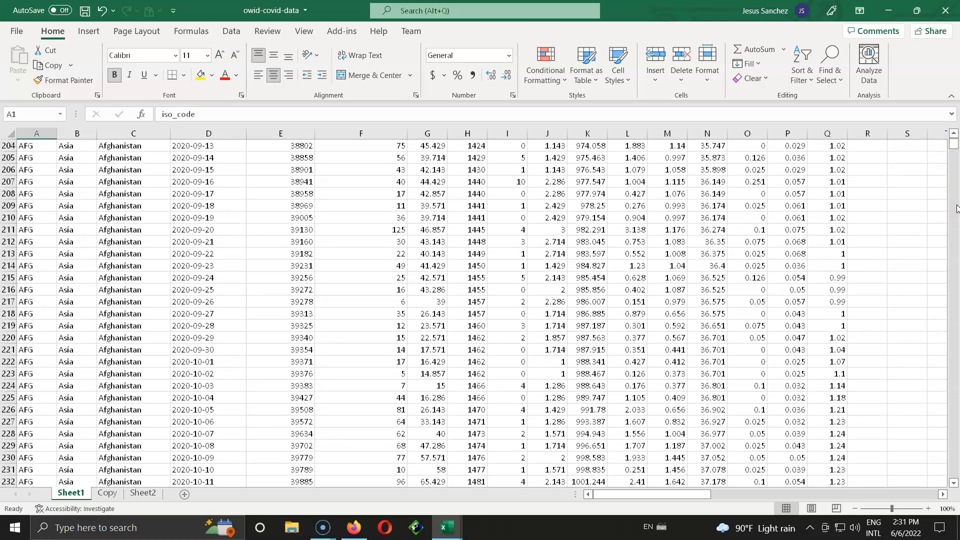
click(956, 206)
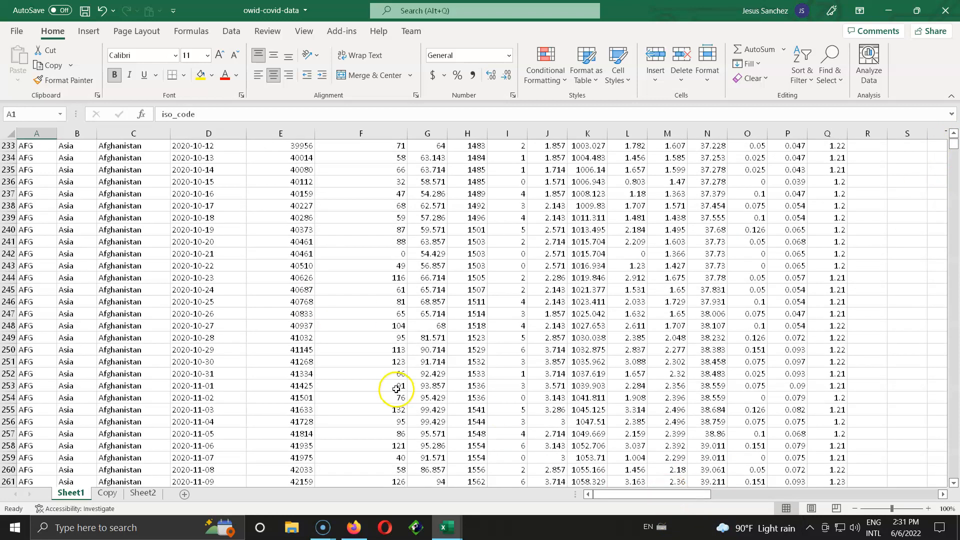
click(46, 303)
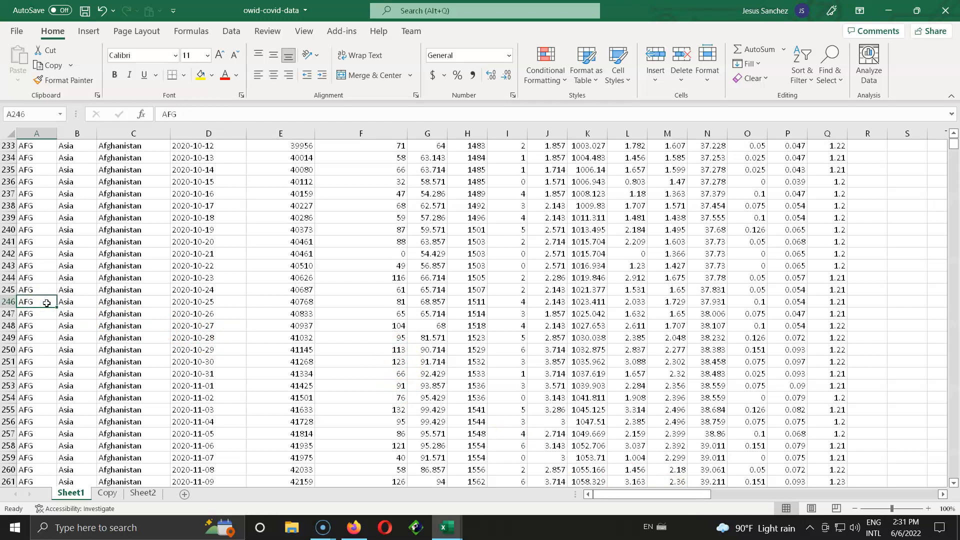
key(ctrl+Home)
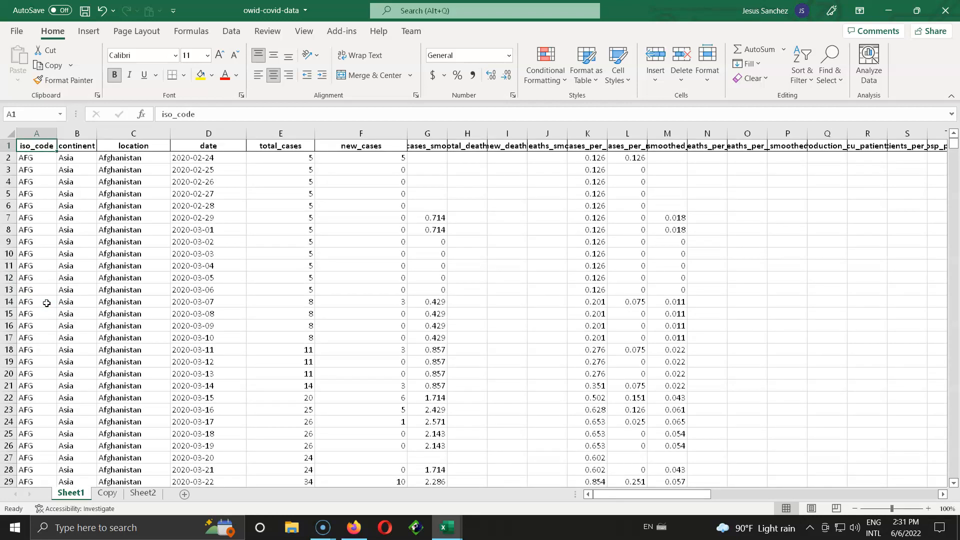
Jump from A1 to the last data row, across to its last contiguous filled cell, and back to A1.
key(ctrl+Down)
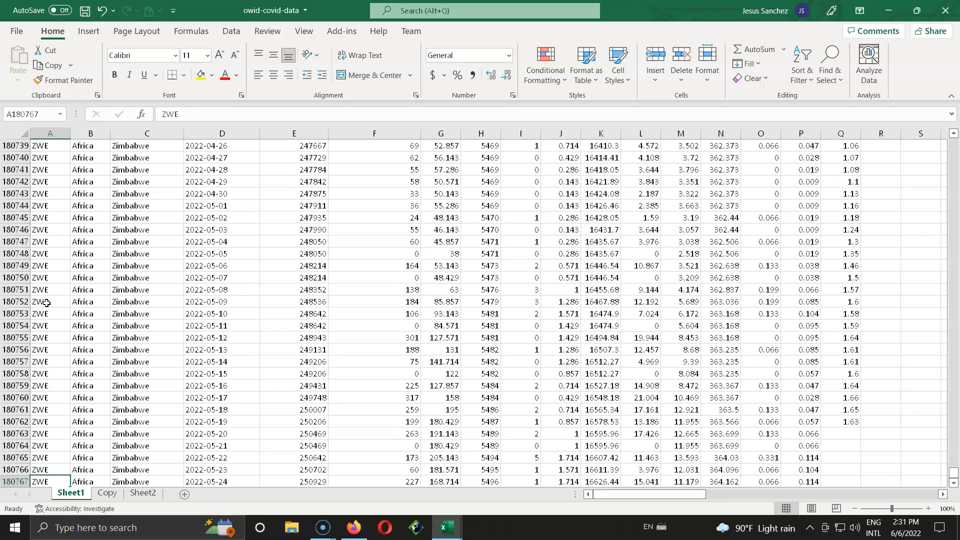
key(ctrl+Right)
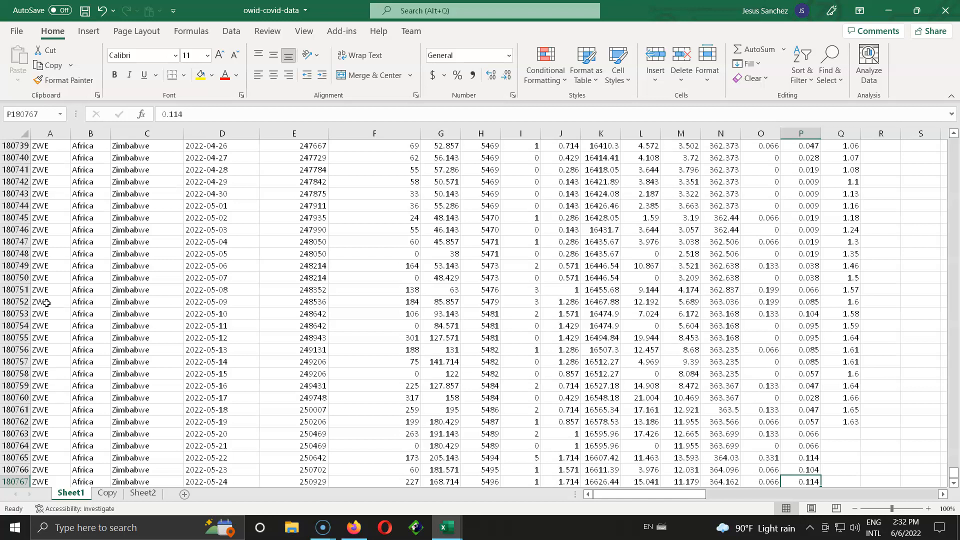
key(ctrl+Left)
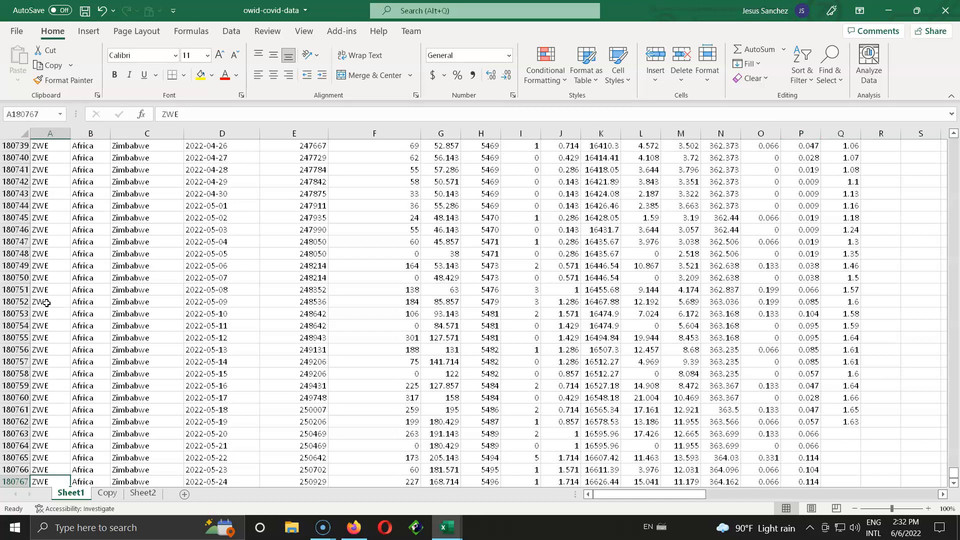
key(ctrl+Up)
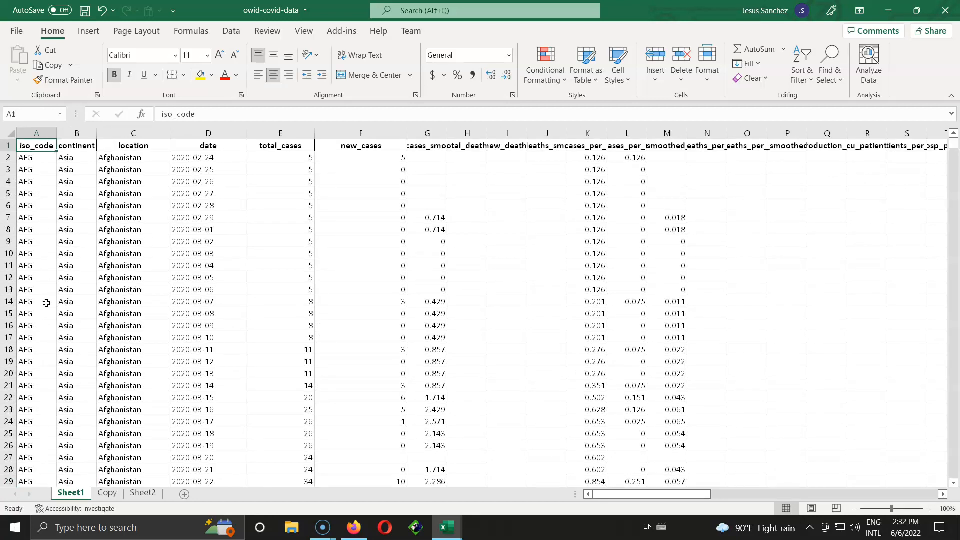
Jump from the location header to the last filled row of that column and back to the header.
click(147, 148)
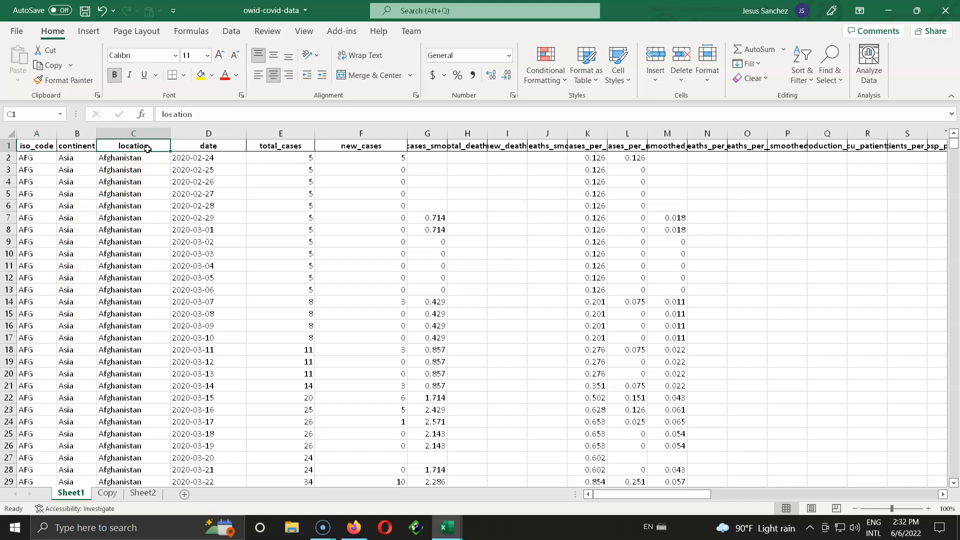
key(ctrl+Down)
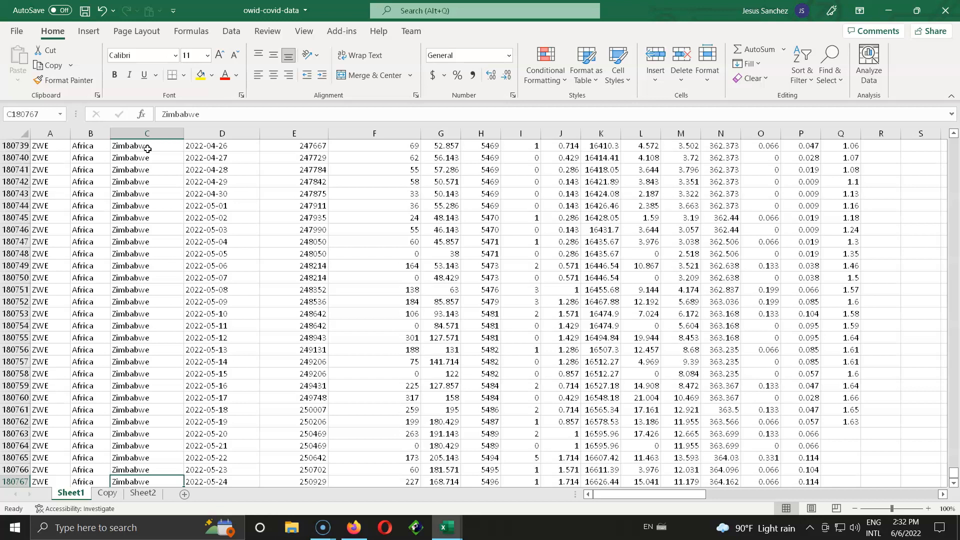
key(ctrl+Up)
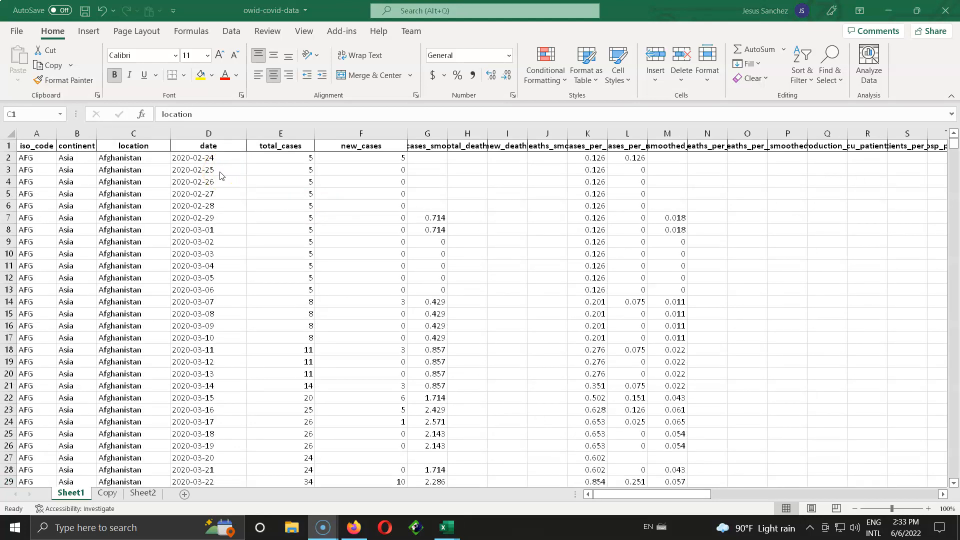
Format cell D2 as a Date with the 03/14/2012 type and the English (Caribbean) locale.
click(208, 158)
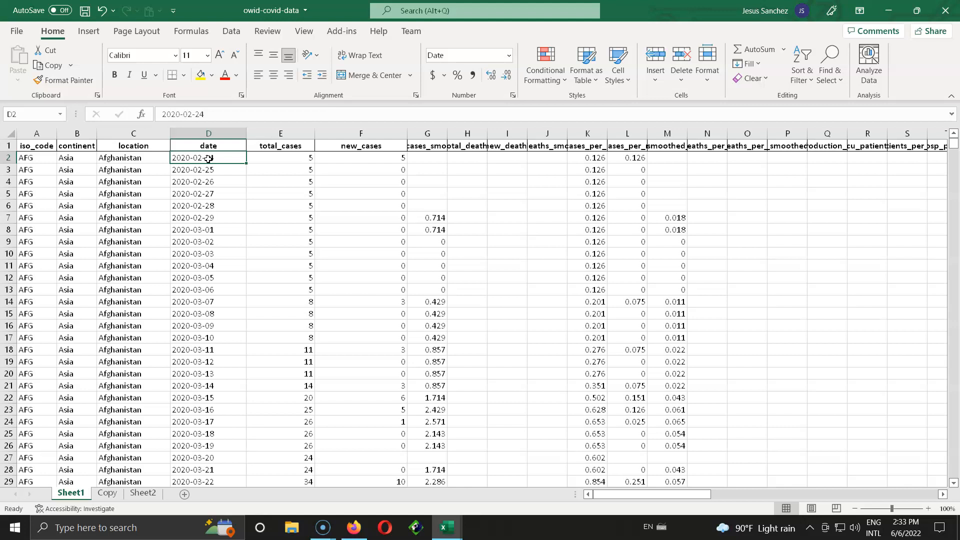
right_click(211, 158)
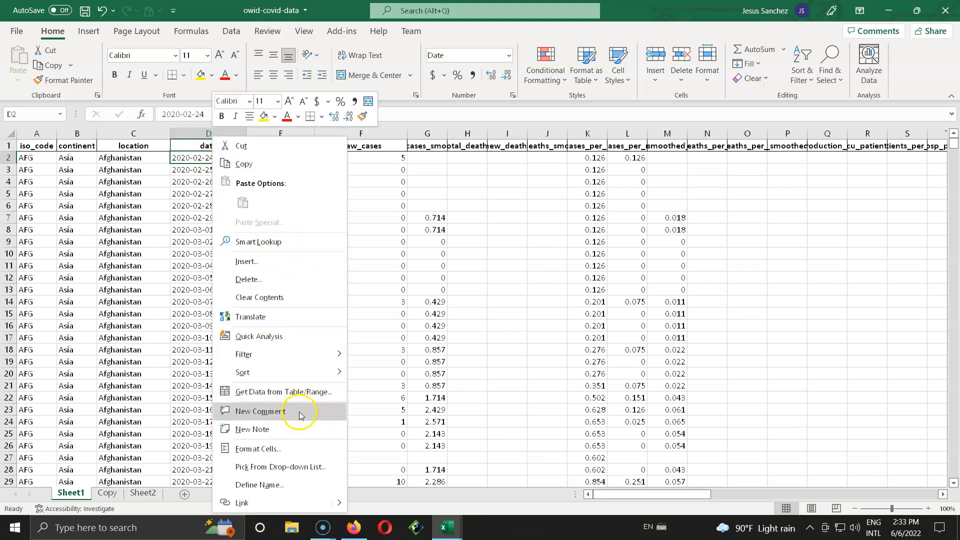
click(288, 452)
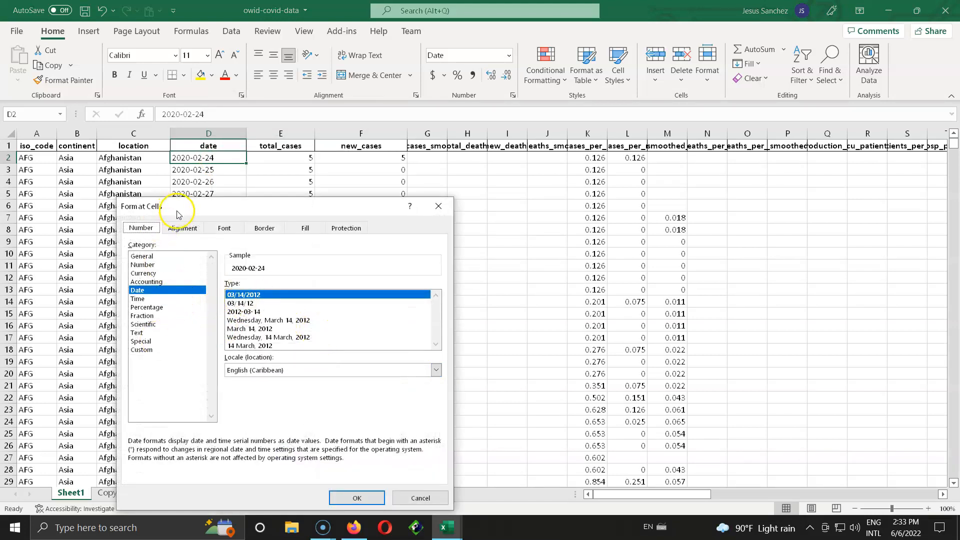
drag(192, 212, 385, 162)
drag(433, 127, 447, 114)
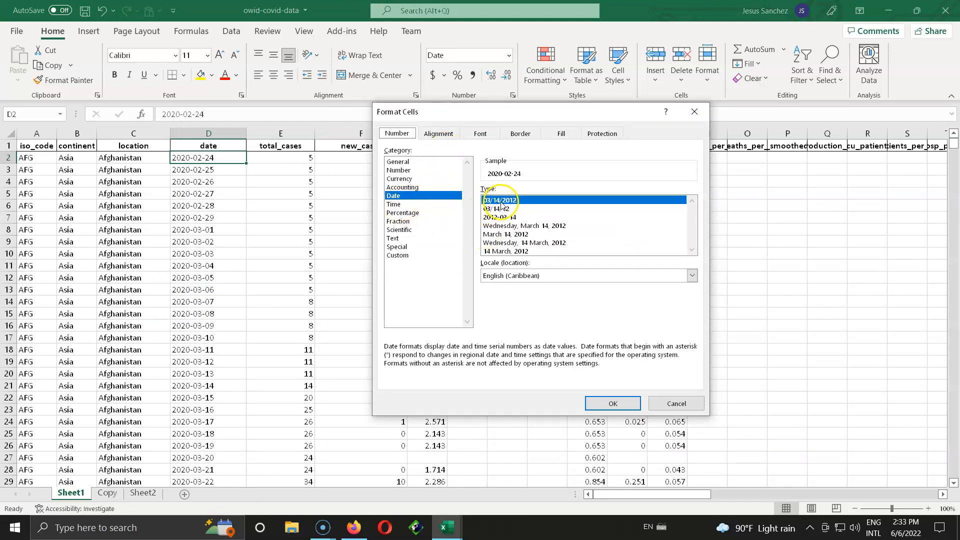
click(606, 404)
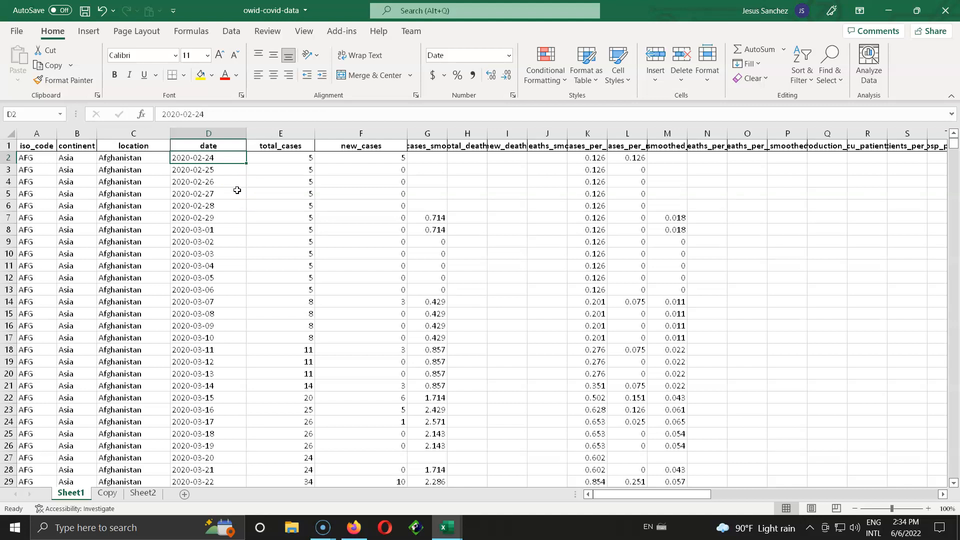
Enter 2/24/2020 in cell D2 and fill the date series down to D9.
click(224, 159)
text(2)
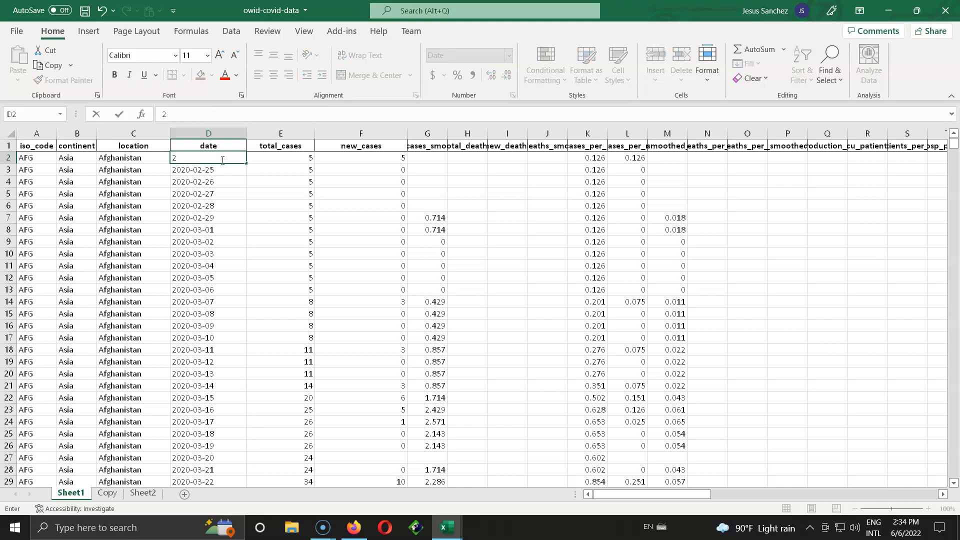
text(/24/2020)
key(Return)
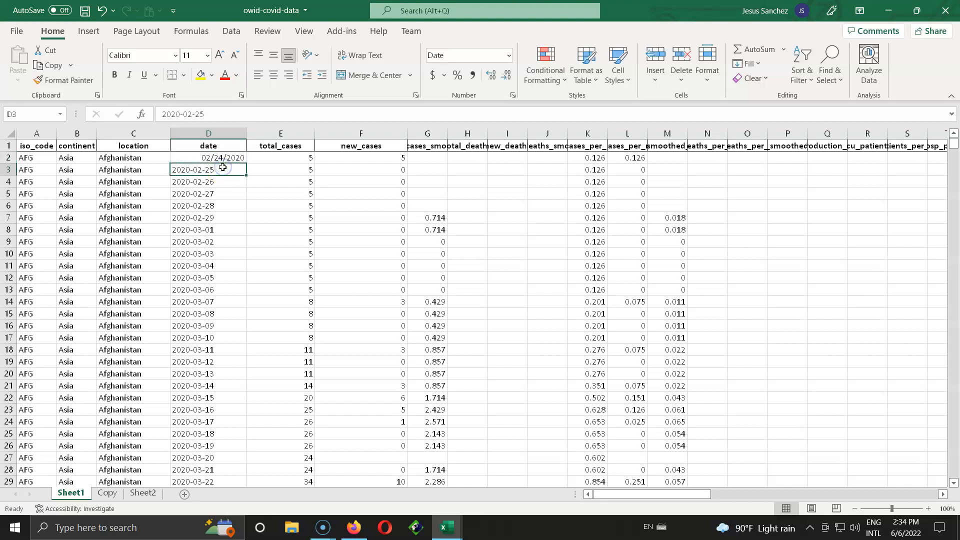
click(222, 158)
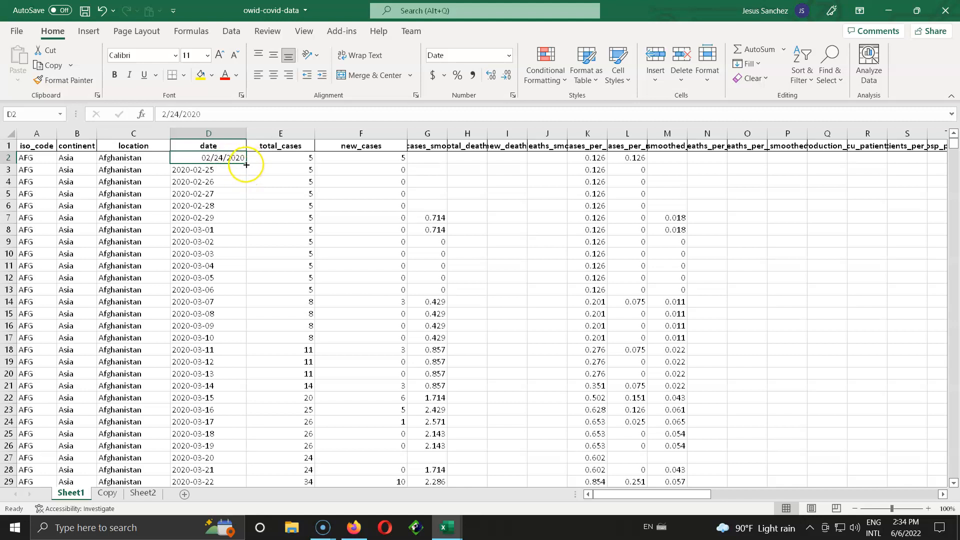
drag(246, 164, 240, 243)
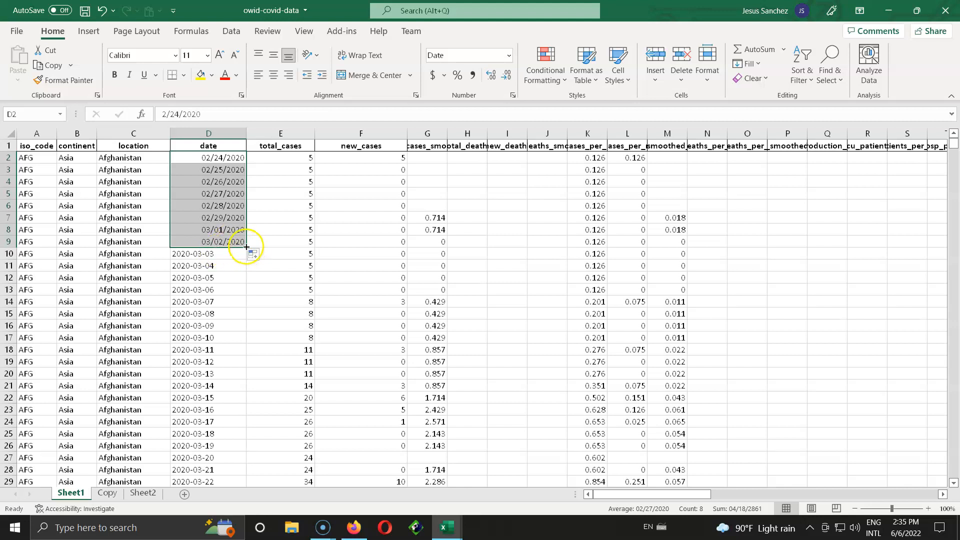
Extend the date series from D9 down to D18 and undo that extension.
drag(246, 248, 259, 358)
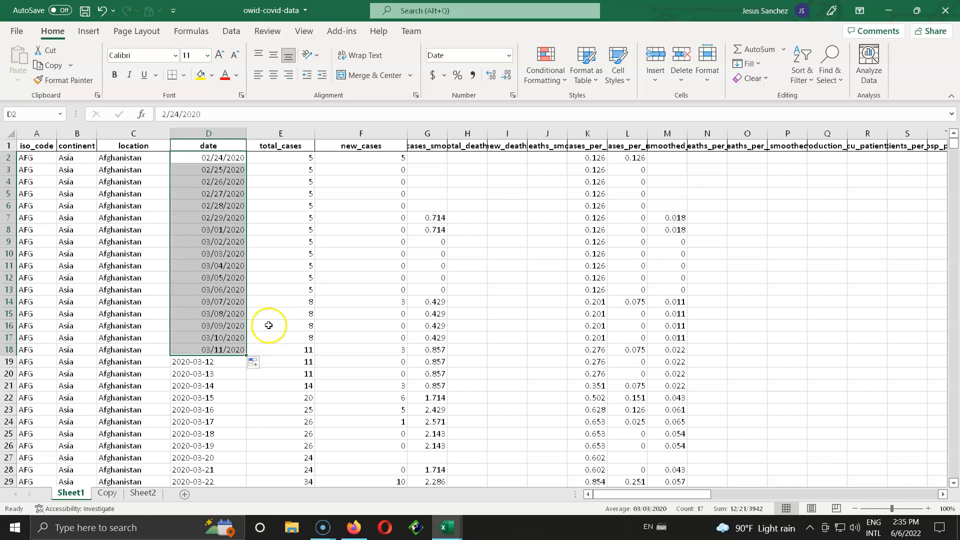
click(100, 12)
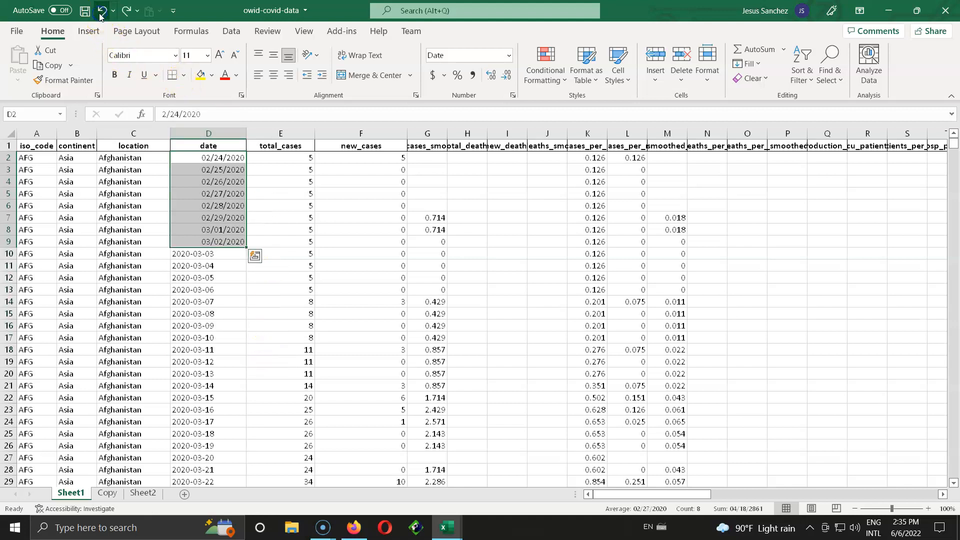
Undo the date series fill down to D9 and the date entered in D2.
click(101, 12)
click(100, 12)
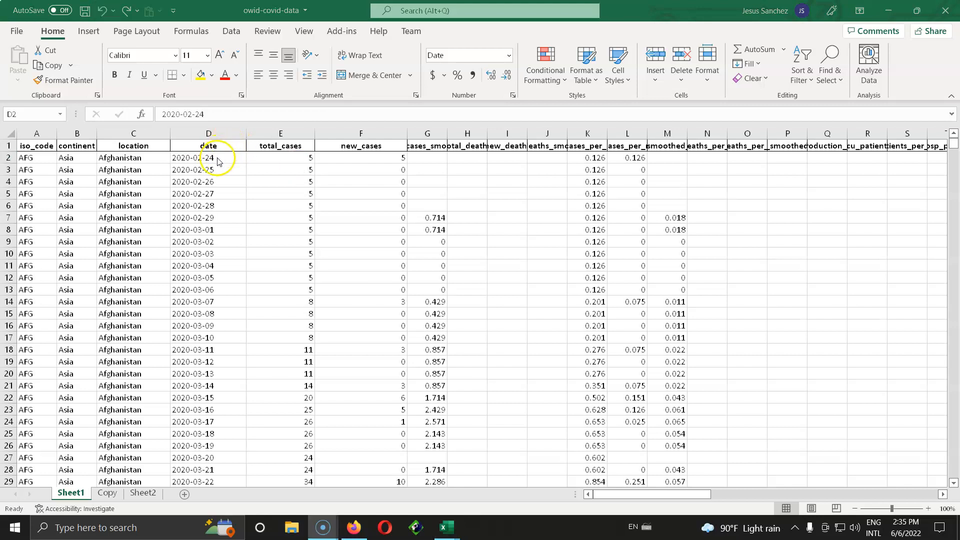
Start Text to Columns on the date entries from D2 to the last filled row, as delimited data with the Tab delimiter.
click(219, 159)
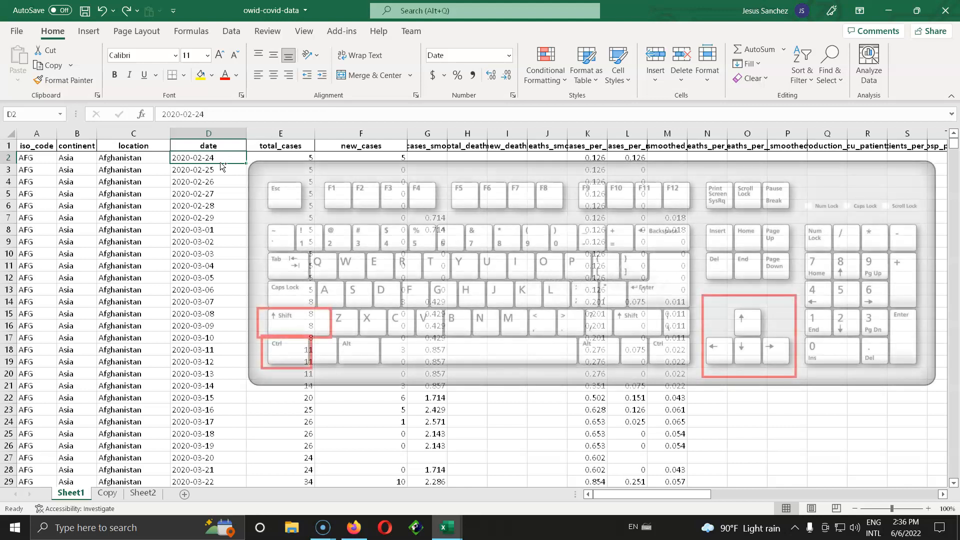
key(ctrl+shift+Down)
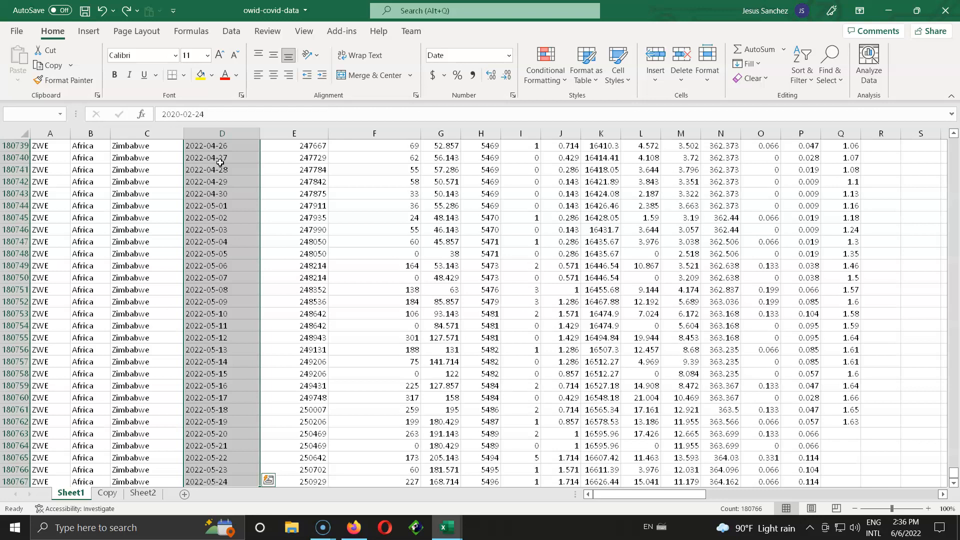
click(232, 33)
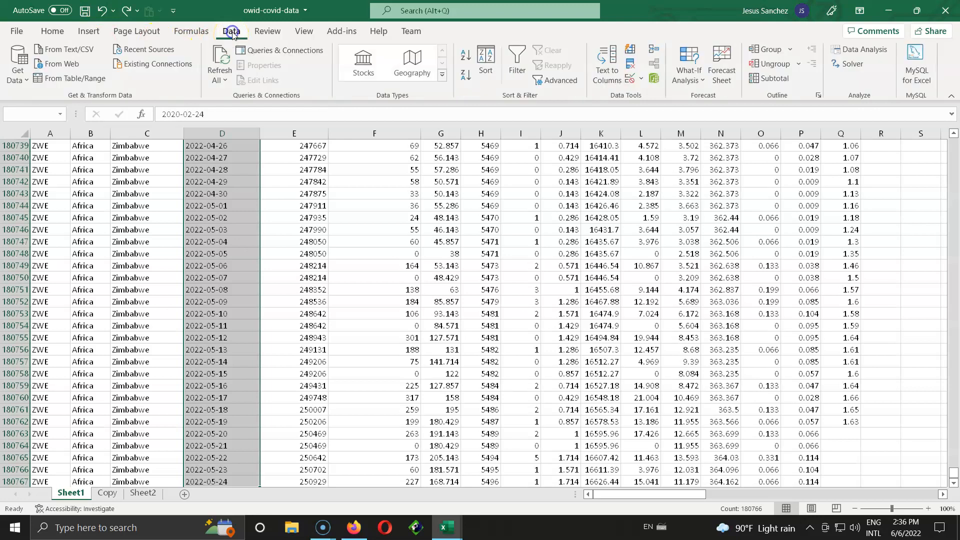
click(613, 65)
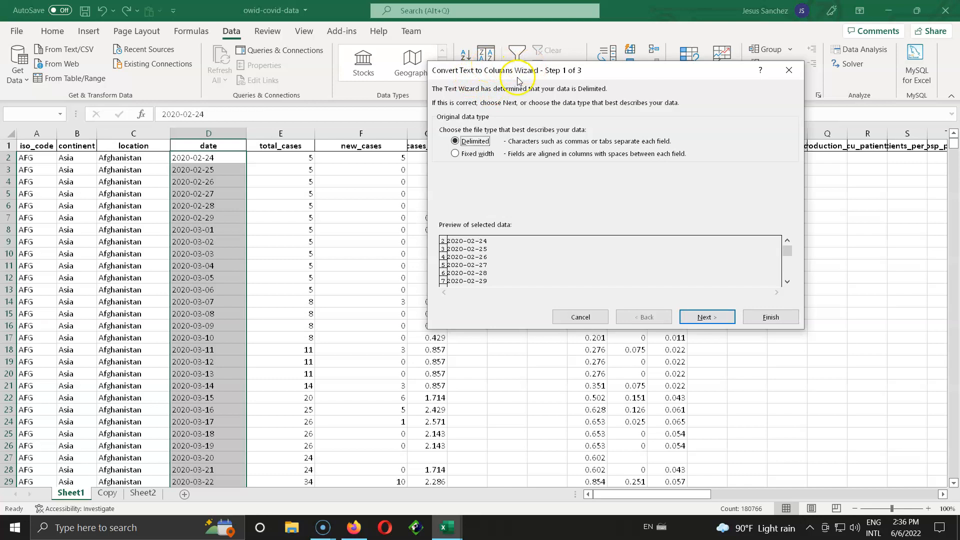
drag(523, 72, 576, 154)
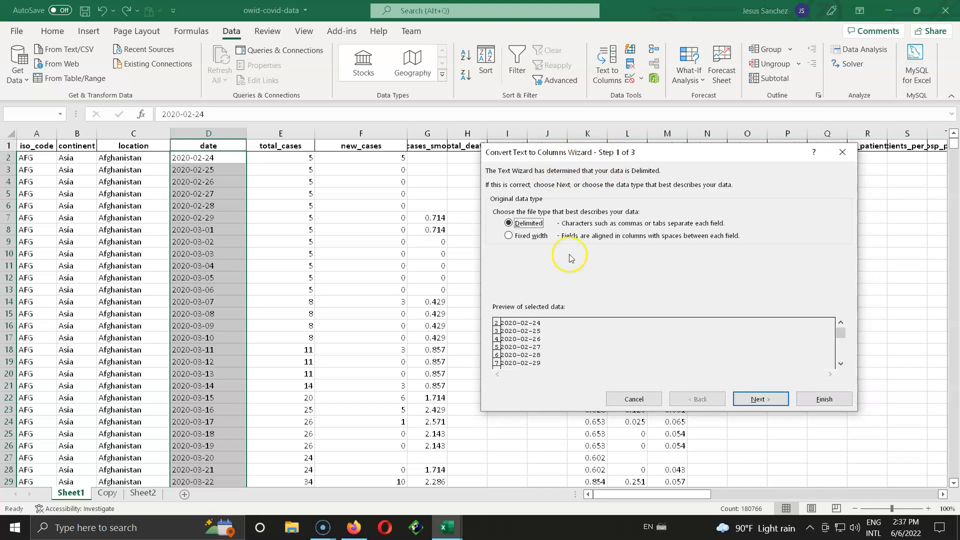
click(764, 401)
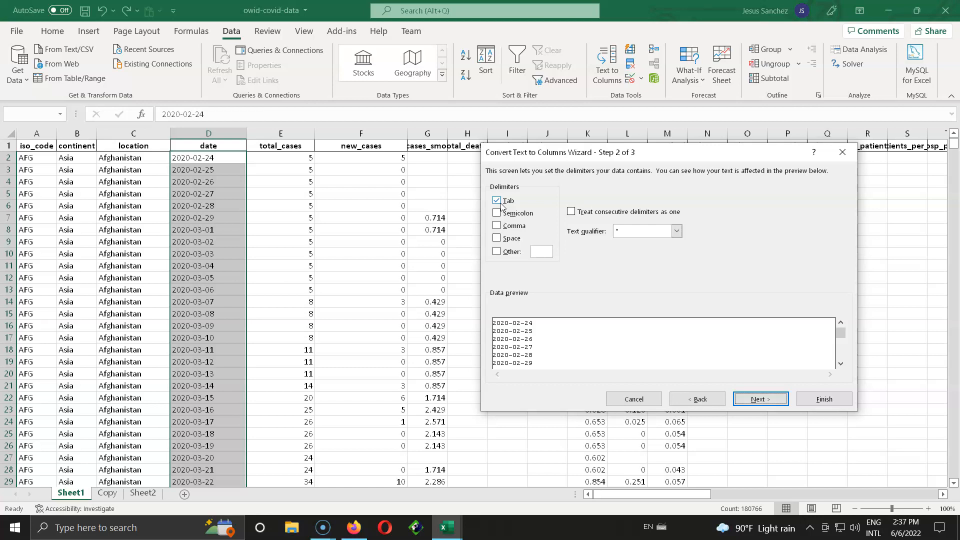
click(760, 400)
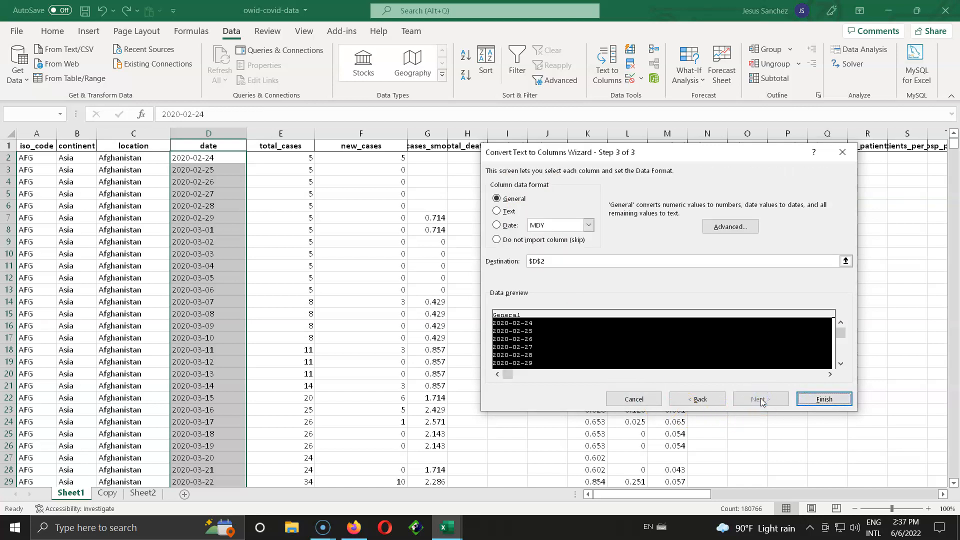
Set the column data format to Date with DMY order and finish the text-to-columns conversion.
click(495, 227)
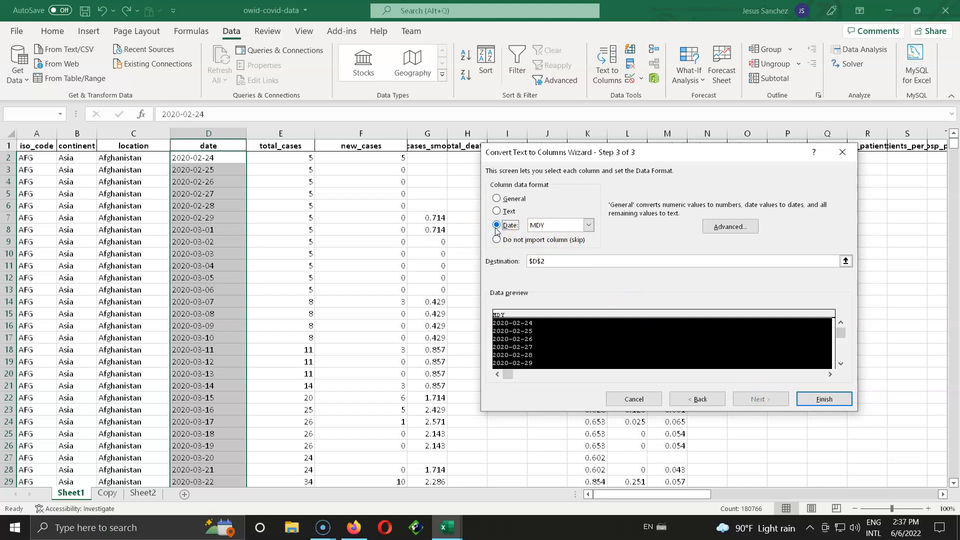
click(588, 226)
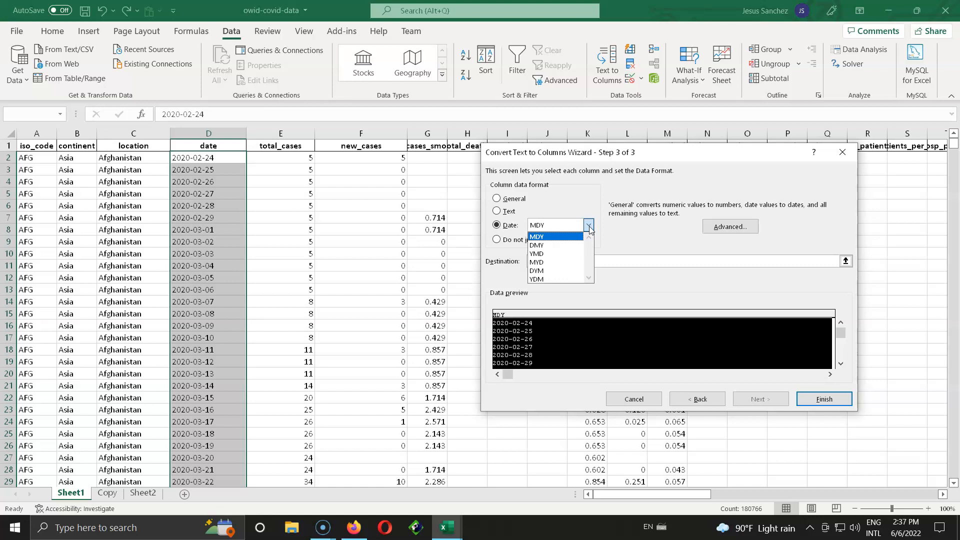
click(559, 245)
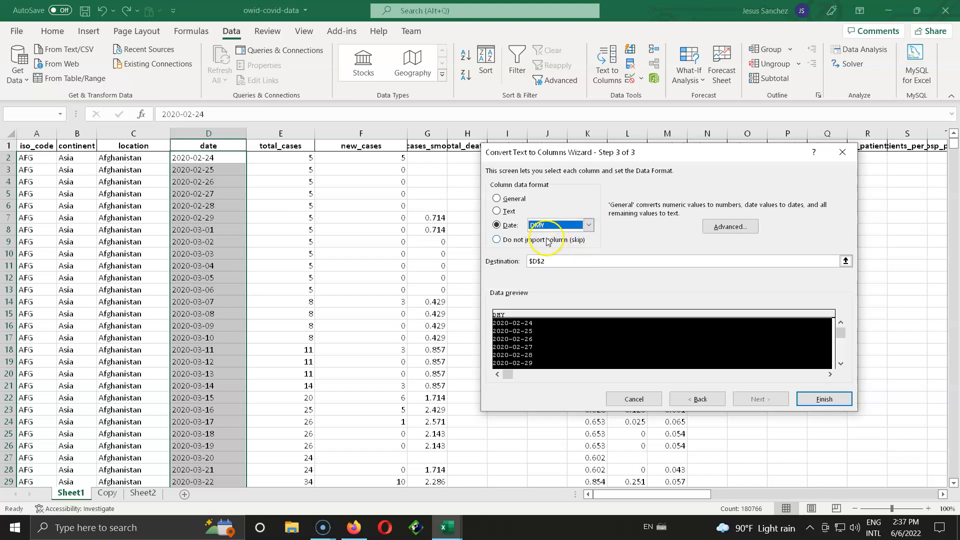
click(589, 227)
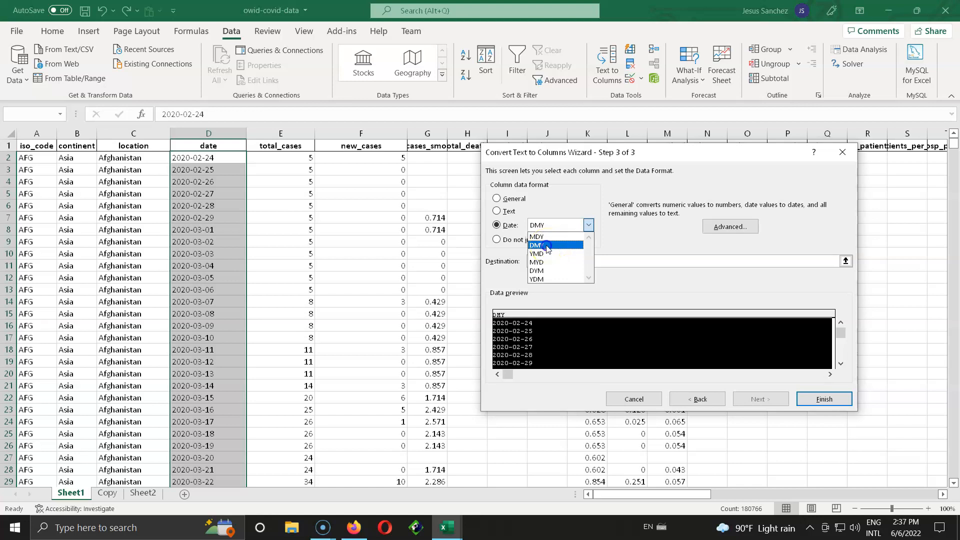
click(549, 248)
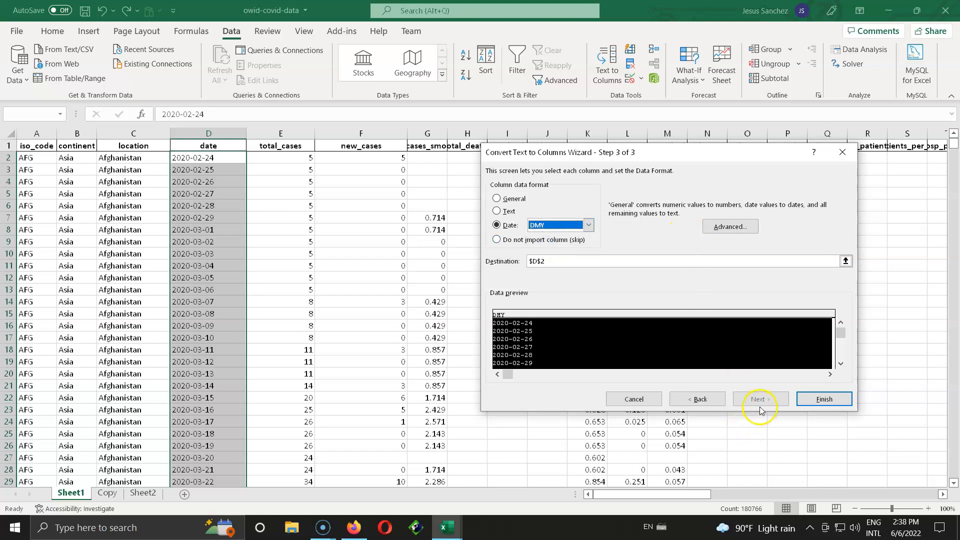
click(829, 404)
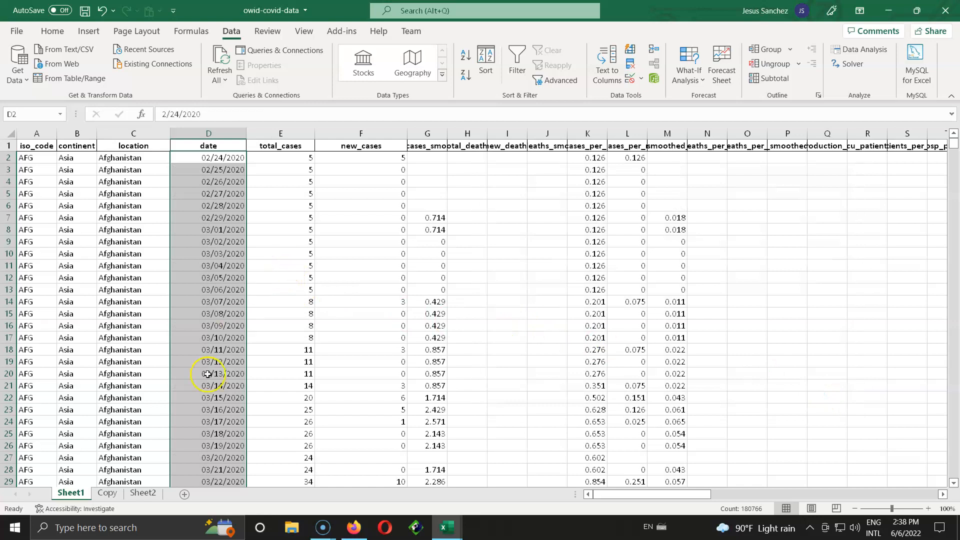
Check the converted dates by jumping from D2 to the column's last filled row and back to the header.
click(208, 158)
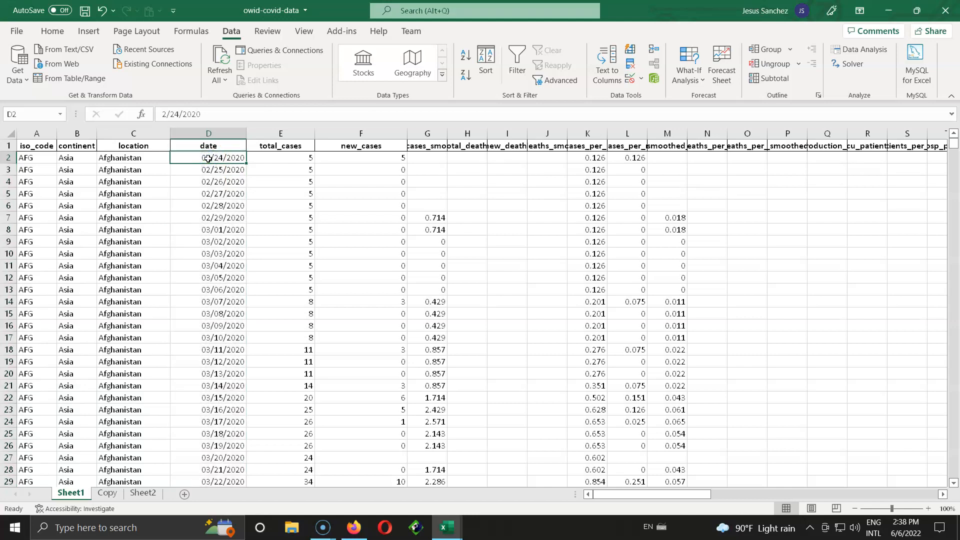
key(ctrl+Down)
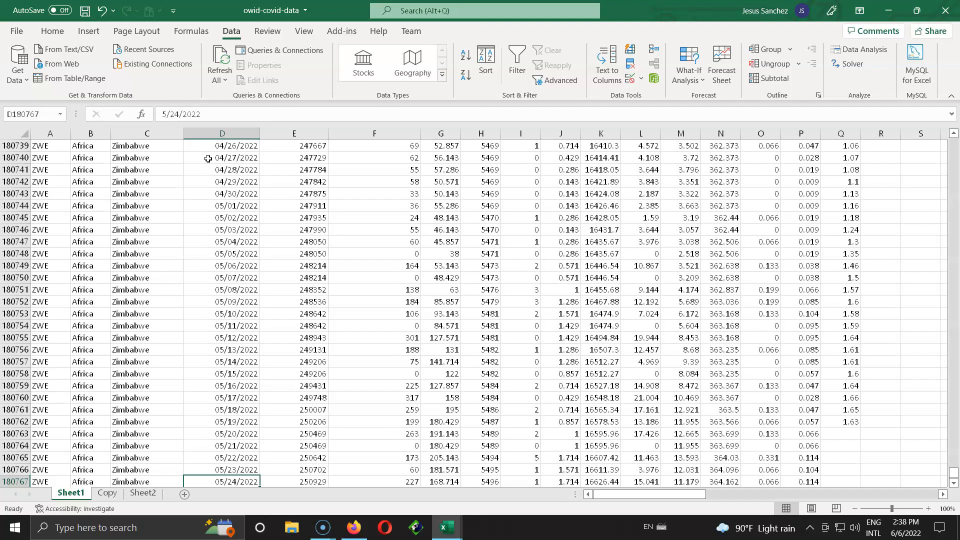
key(ctrl+Up)
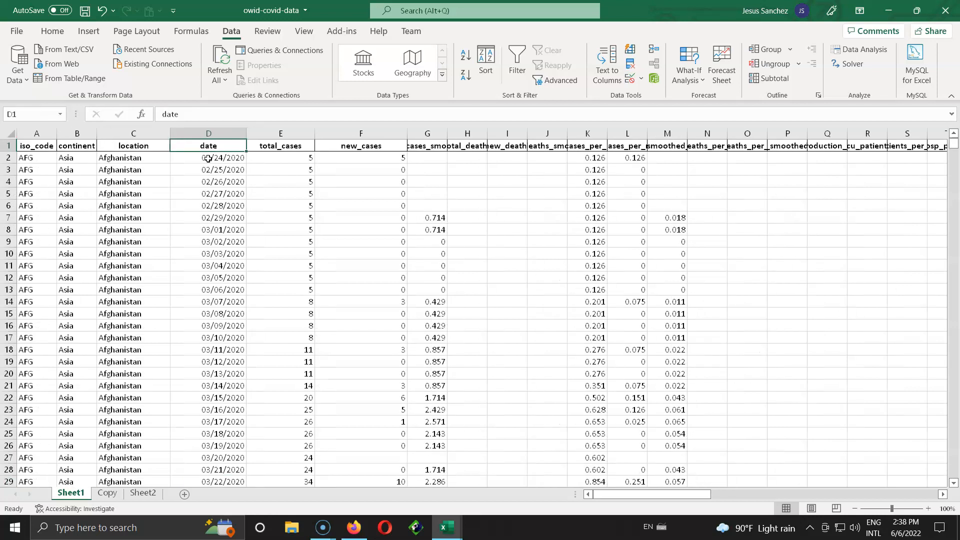
Format cell D2 with the "Wednesday, March 14, 2012" date type and auto-fit the width of column D.
click(208, 159)
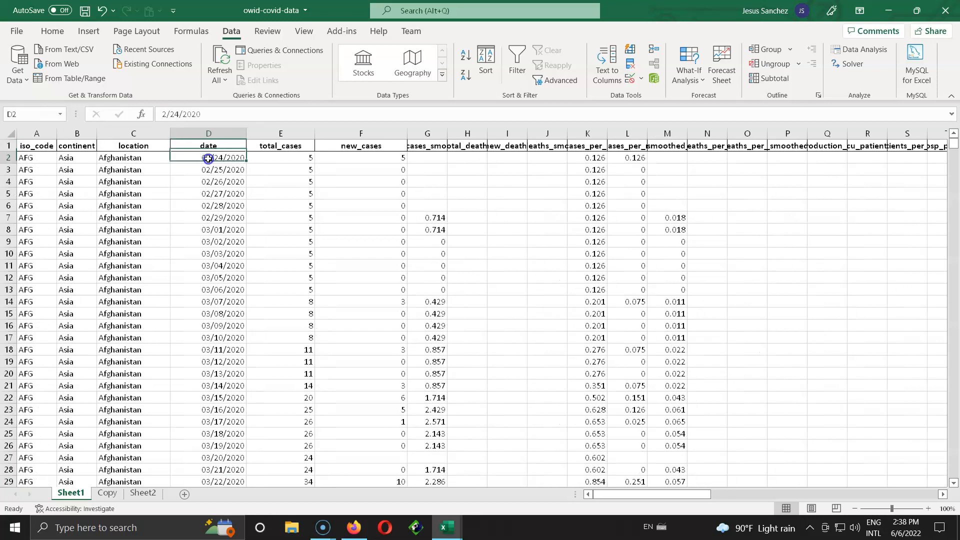
mouse_move(208, 159)
mouse_down()
mouse_move(212, 214)
mouse_move(228, 159)
mouse_up()
right_click(228, 158)
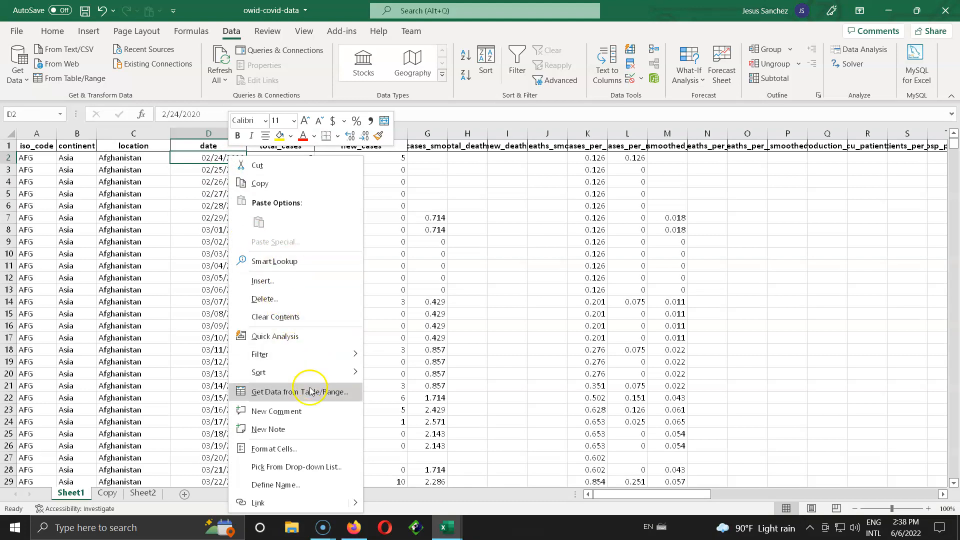
click(321, 450)
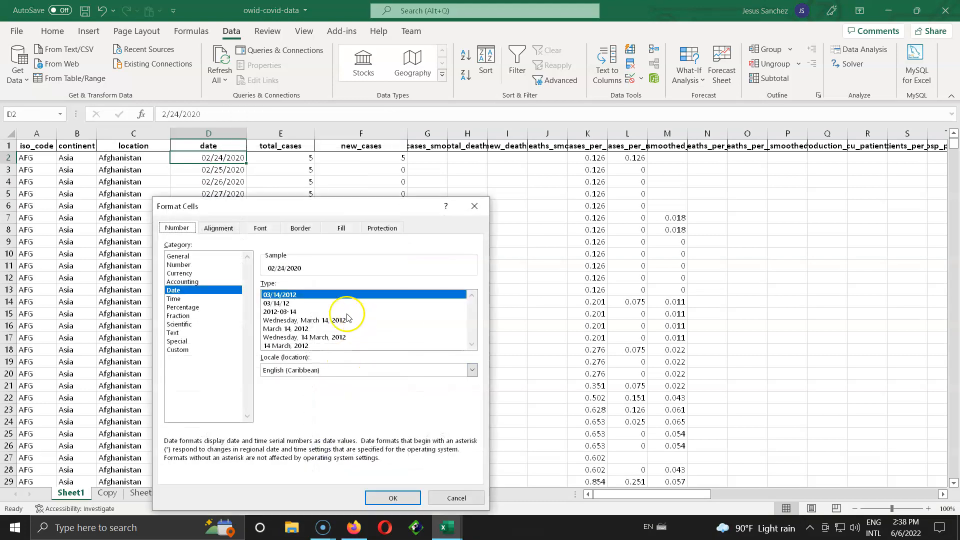
click(318, 323)
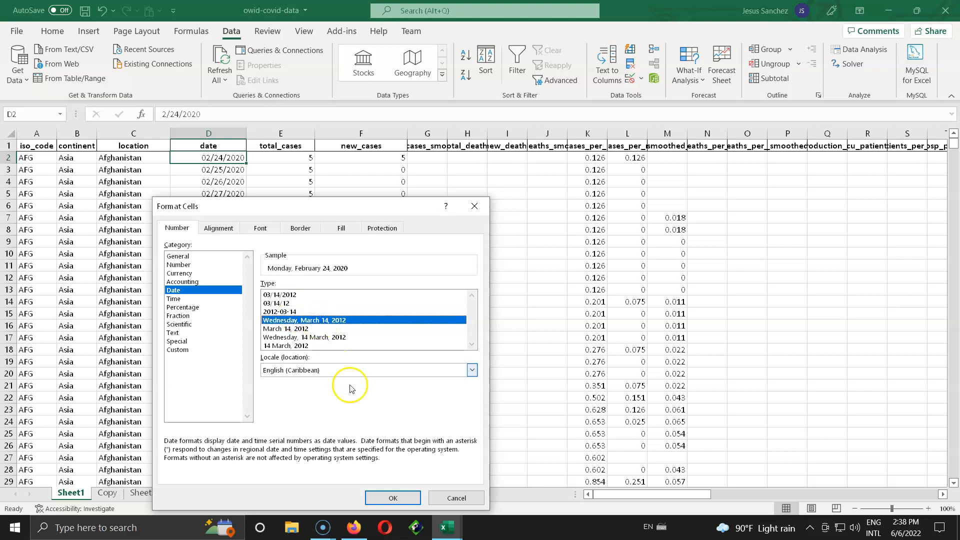
click(393, 497)
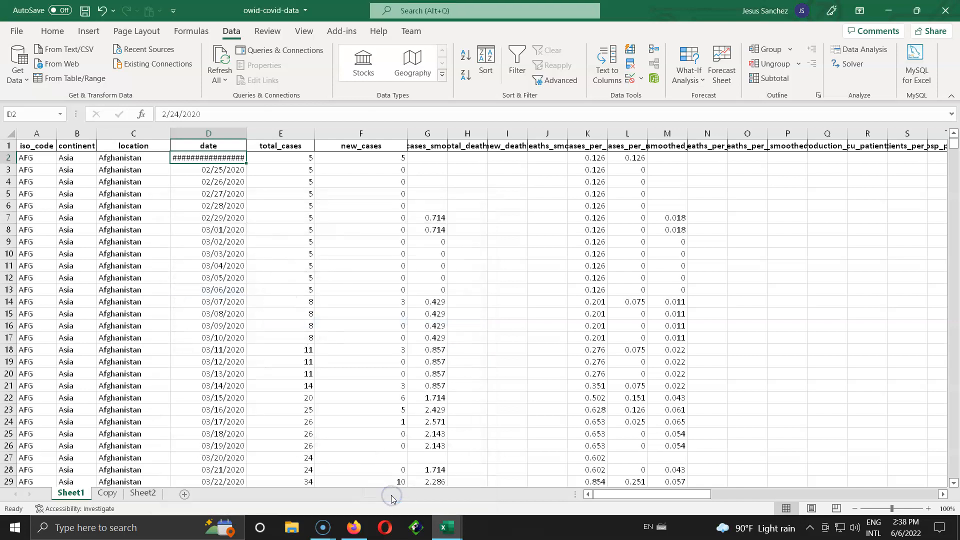
double_click(244, 131)
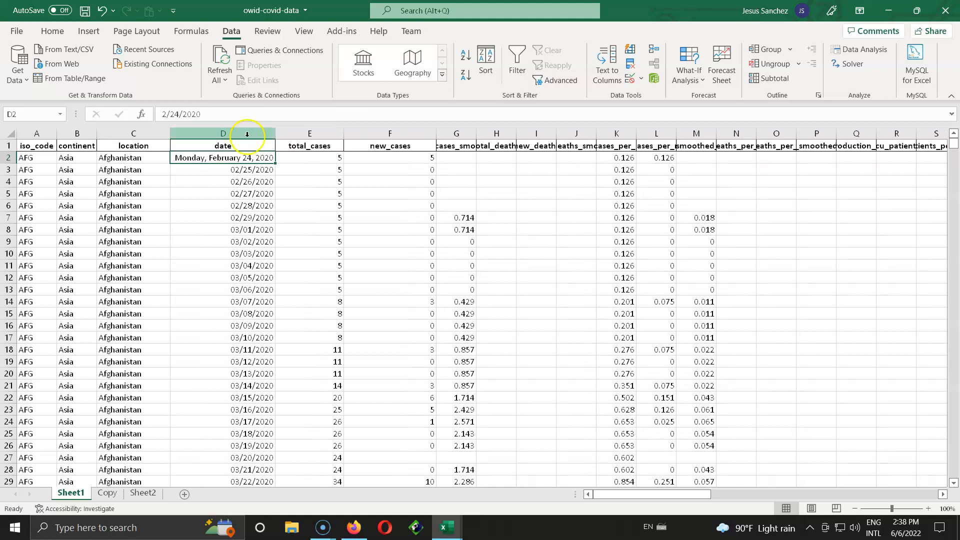
click(248, 159)
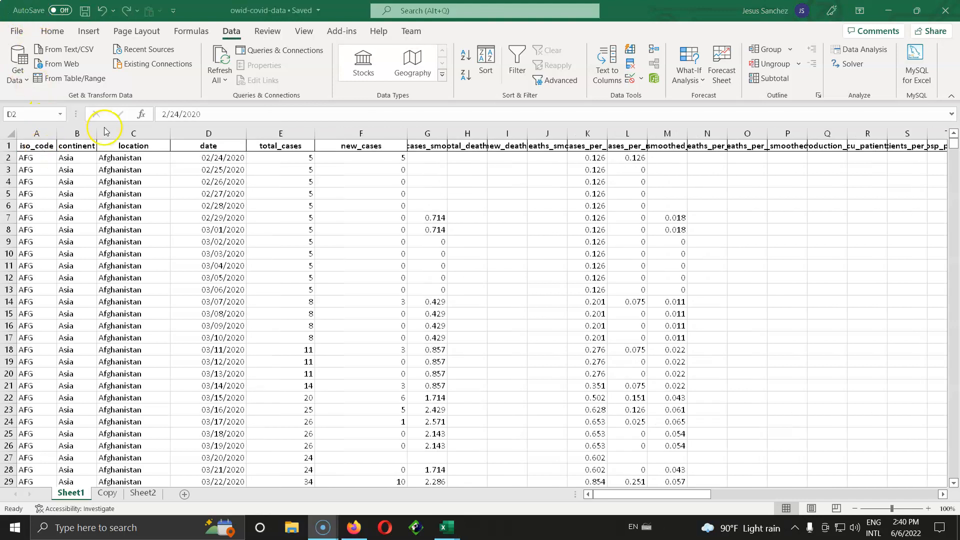
Go through the continent, location, date and total_cases headers and look over the sheet's columns.
click(77, 146)
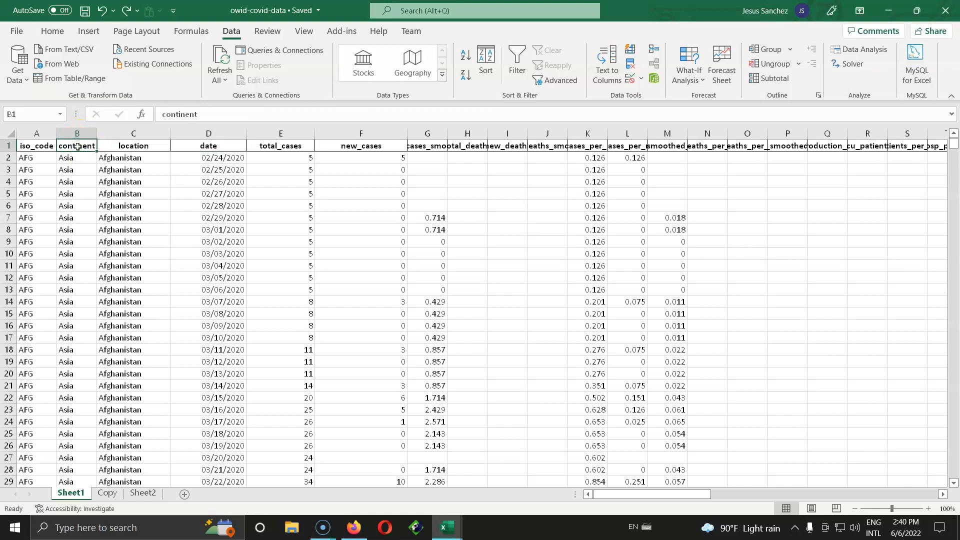
click(130, 147)
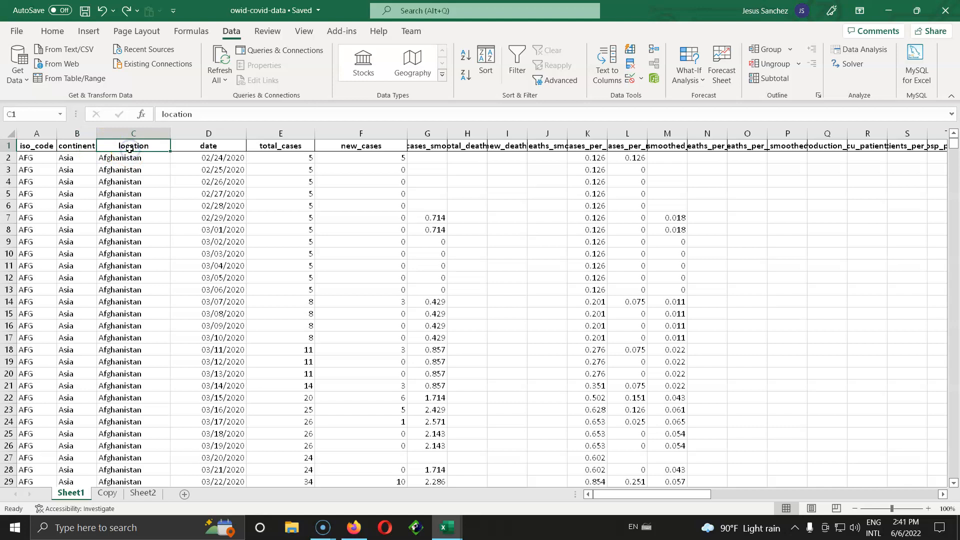
click(195, 147)
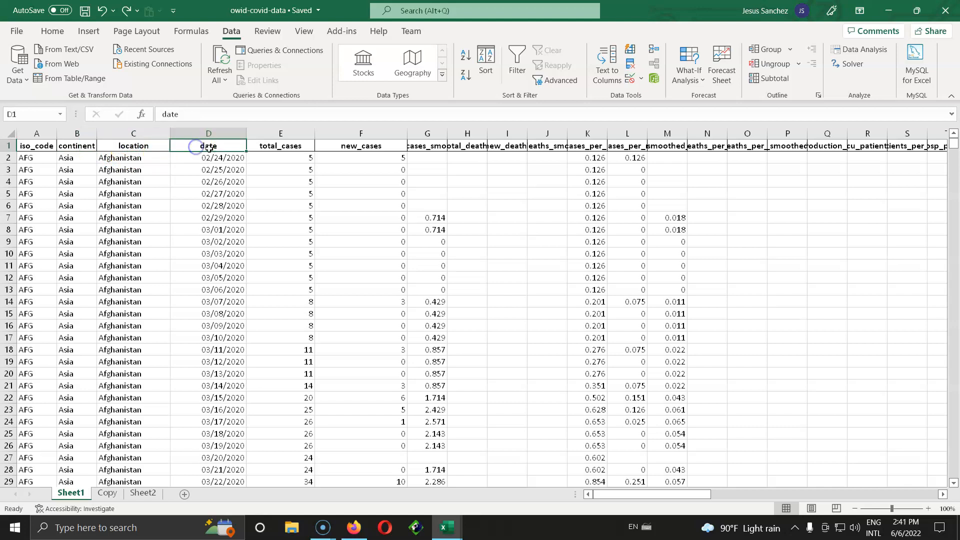
click(263, 146)
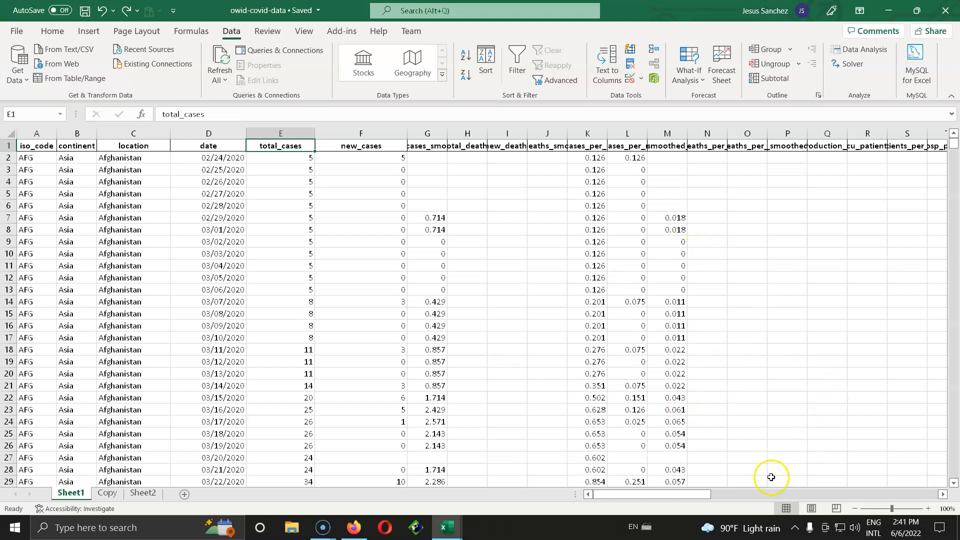
drag(703, 495, 614, 482)
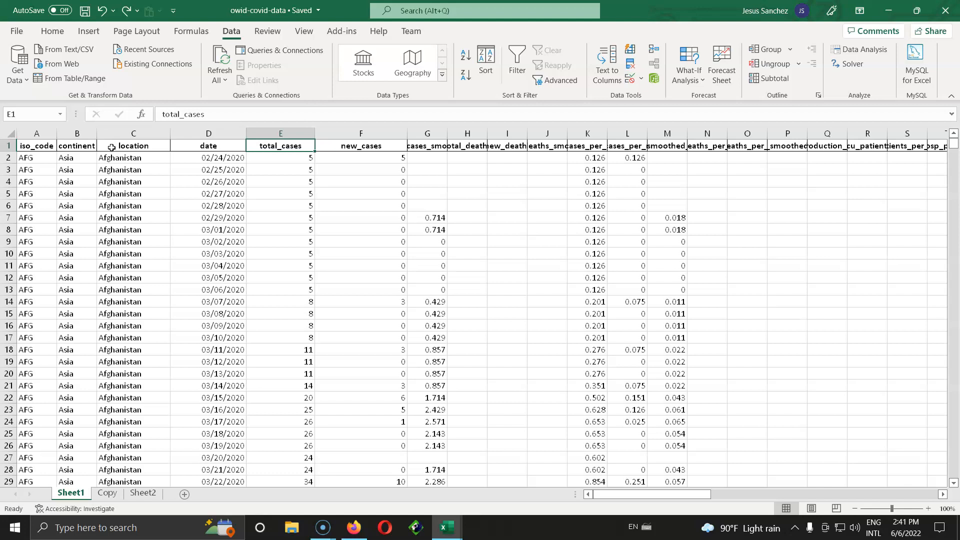
Add filters to the header row and filter the location column to show only Afghanistan.
click(110, 147)
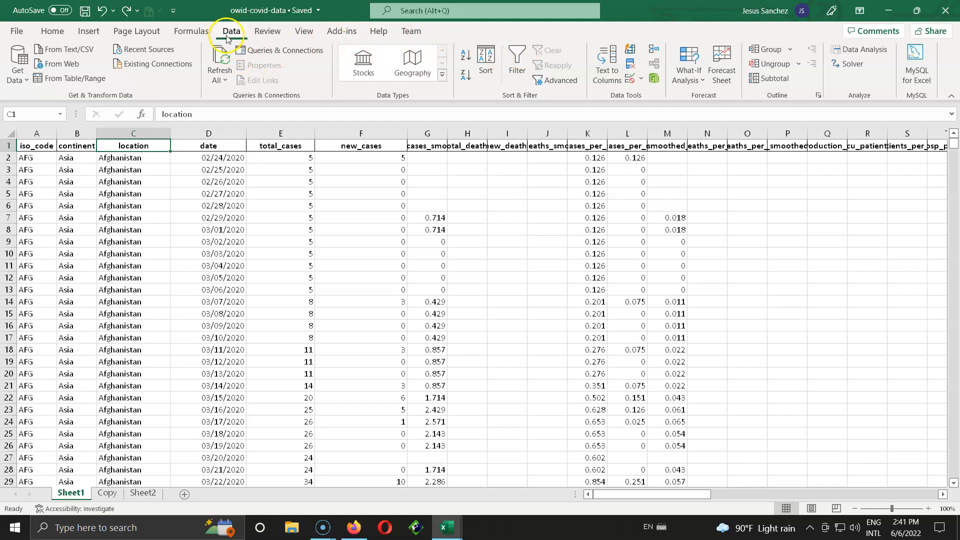
click(517, 60)
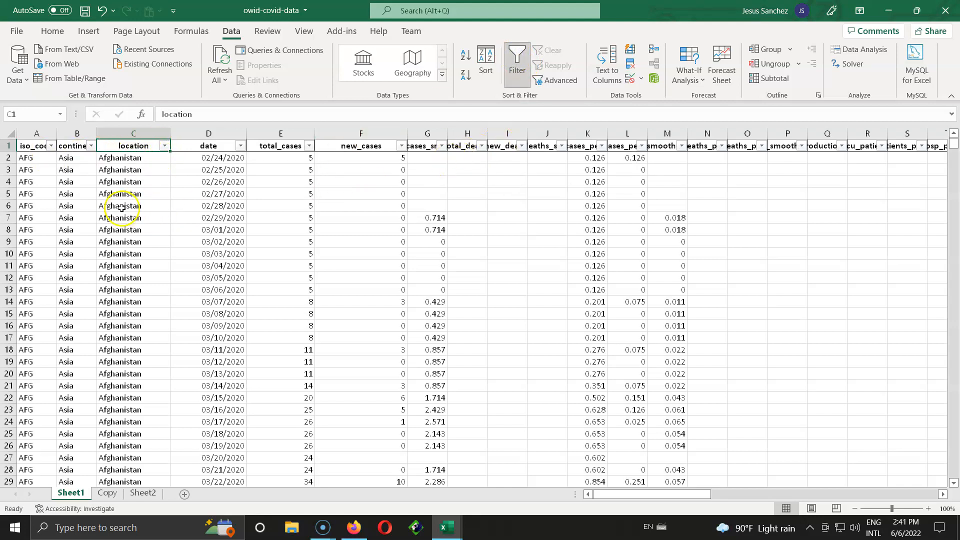
click(164, 145)
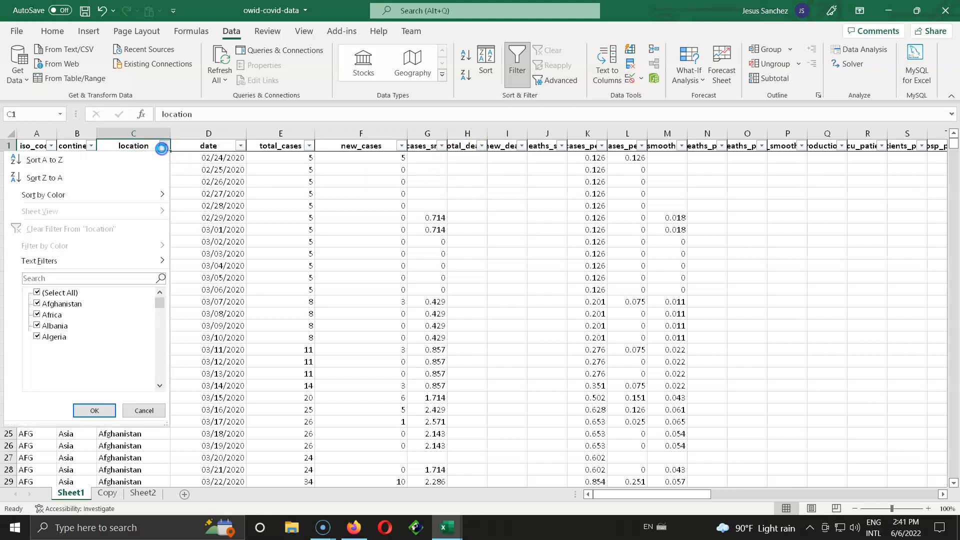
click(70, 293)
click(69, 305)
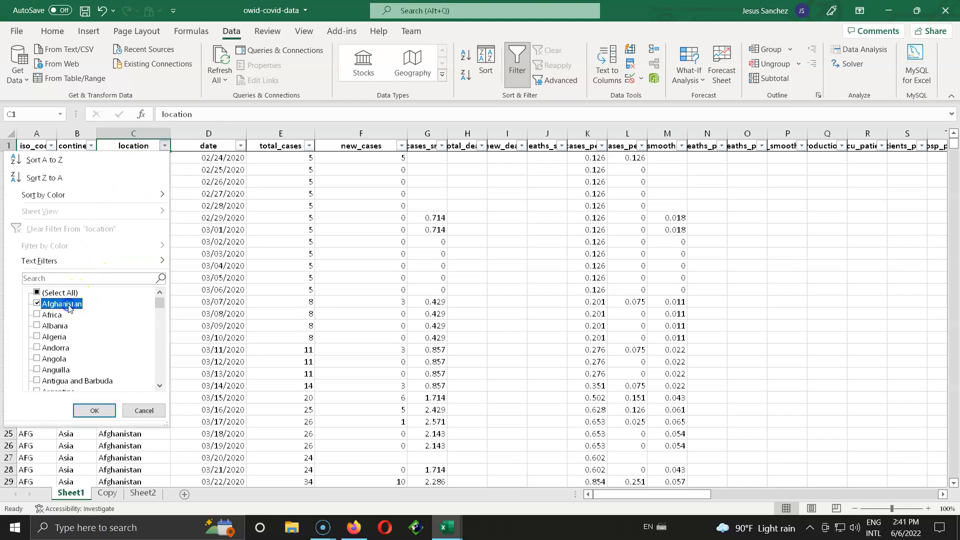
click(95, 411)
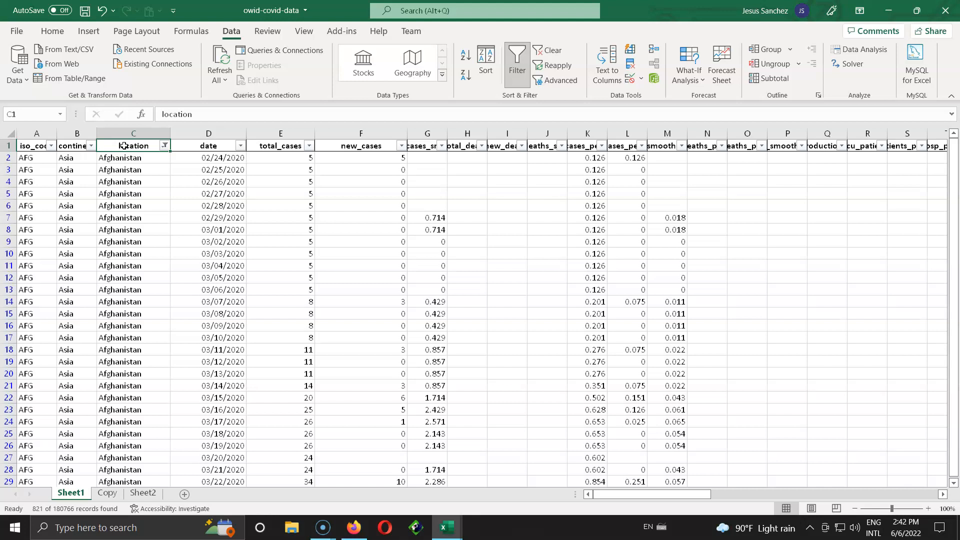
Copy the filtered location, date and total_cases columns with their headers and paste them at A1 of a new sheet.
drag(124, 145, 283, 144)
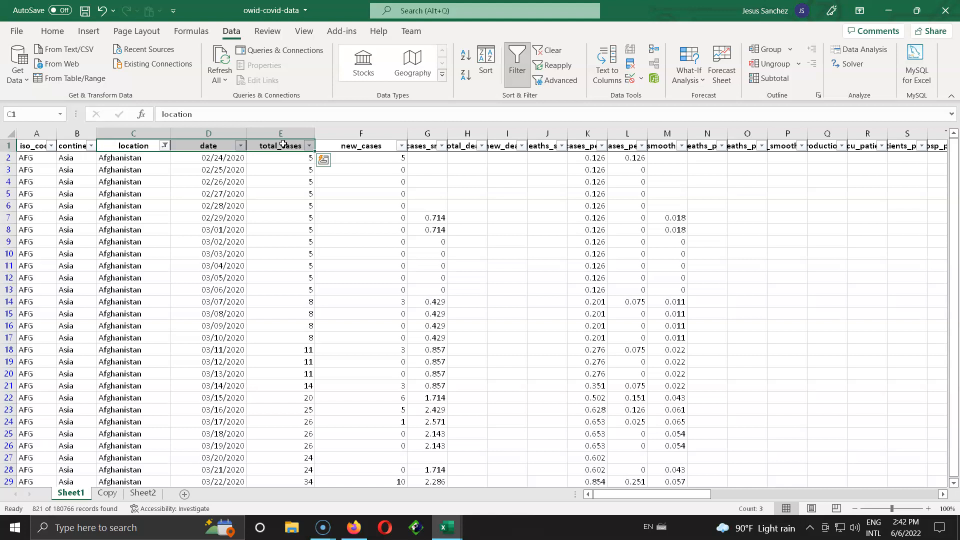
key(ctrl+shift+Down)
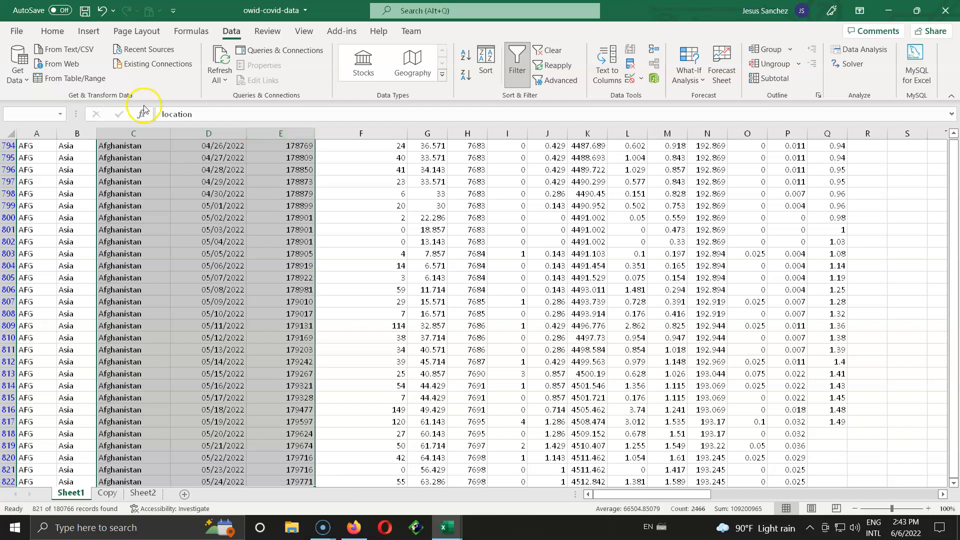
click(56, 31)
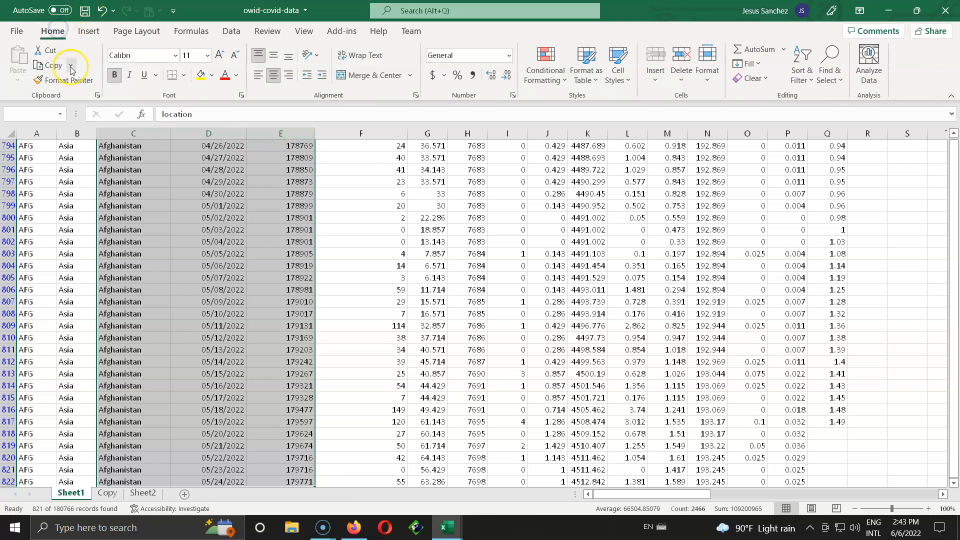
click(53, 66)
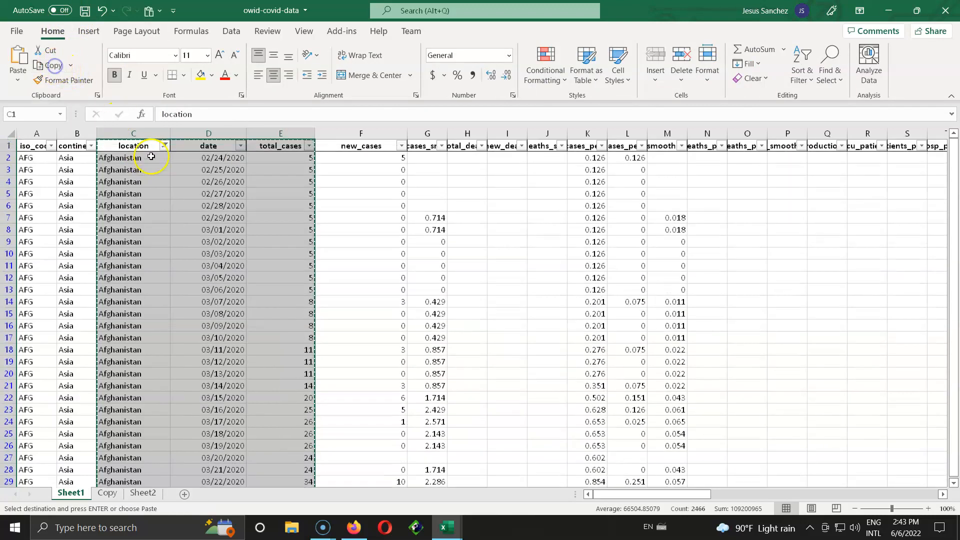
right_click(149, 168)
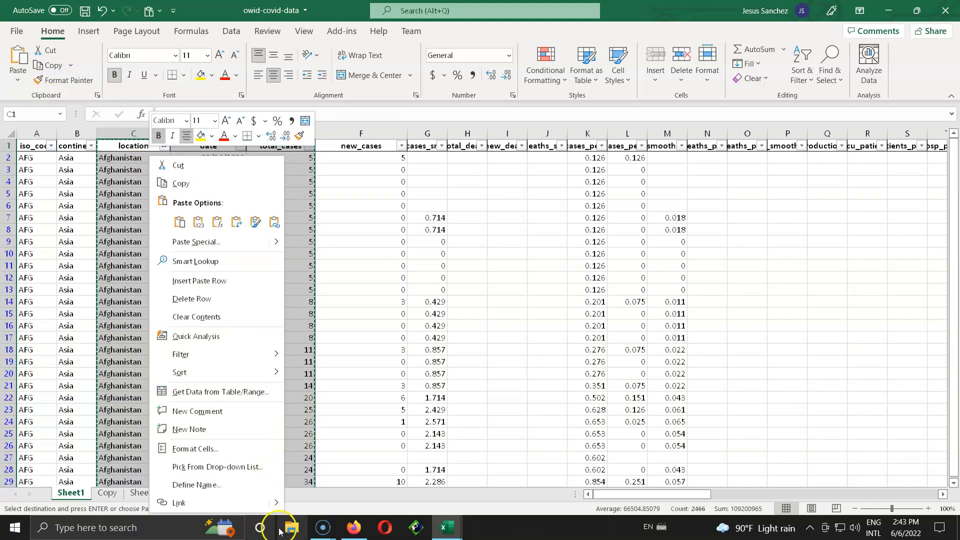
click(307, 499)
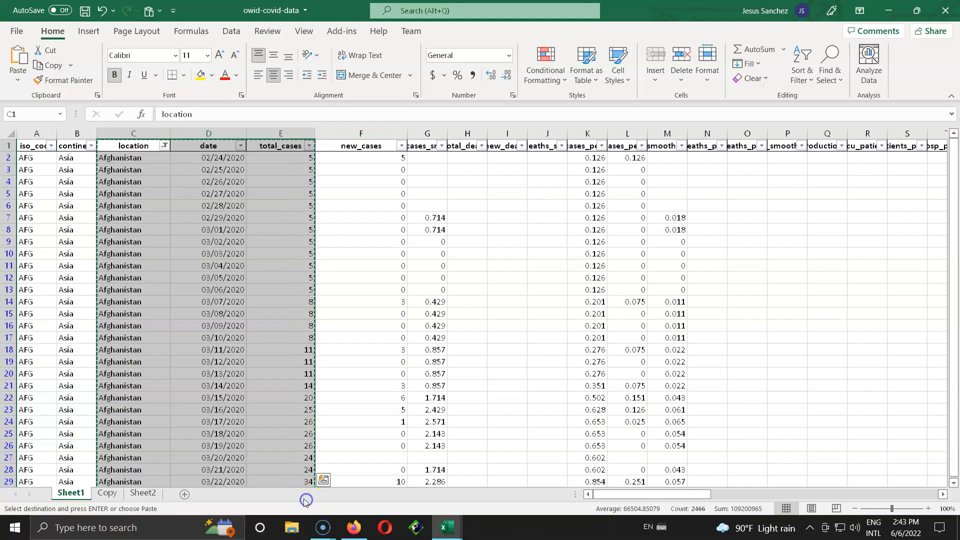
click(184, 494)
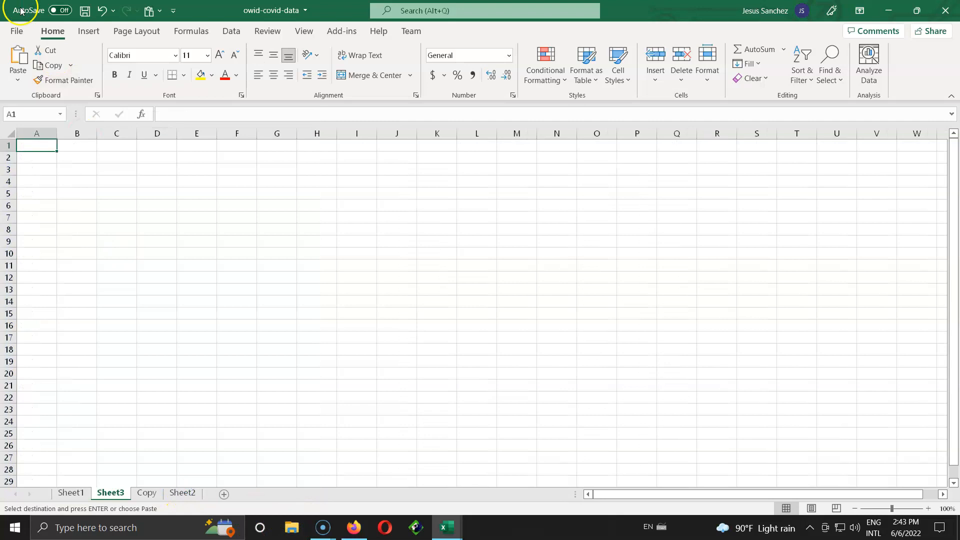
click(18, 58)
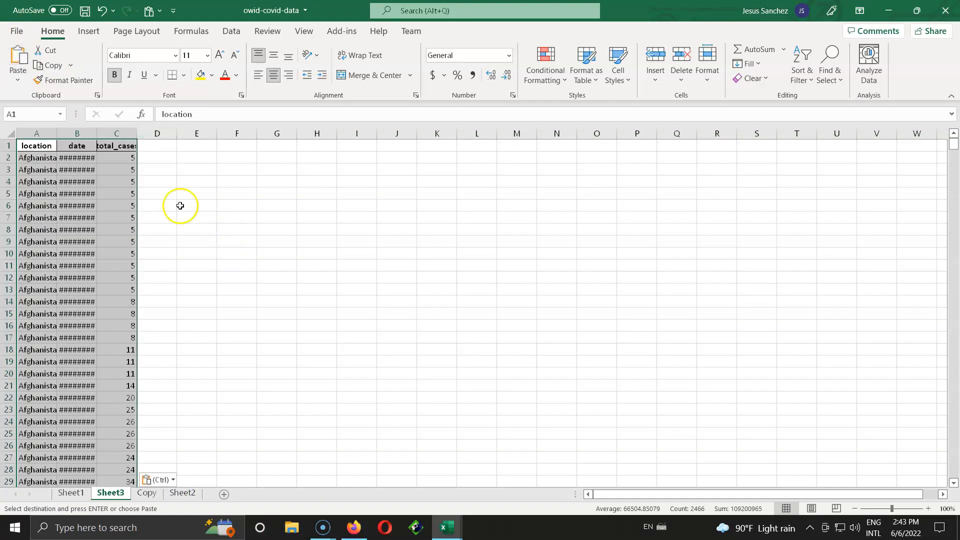
Widen the pasted location, date and total_cases columns so their contents fit.
double_click(96, 134)
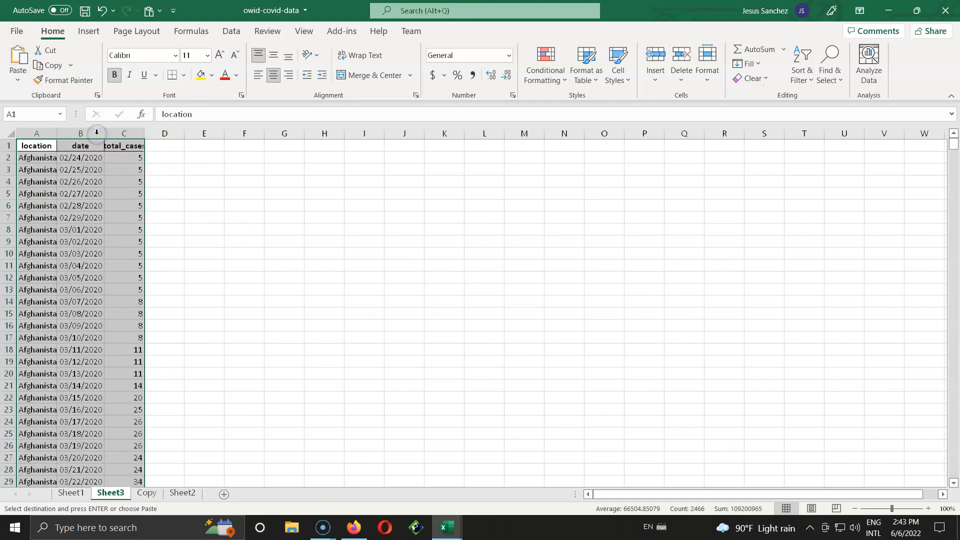
double_click(55, 133)
drag(62, 133, 145, 136)
click(392, 312)
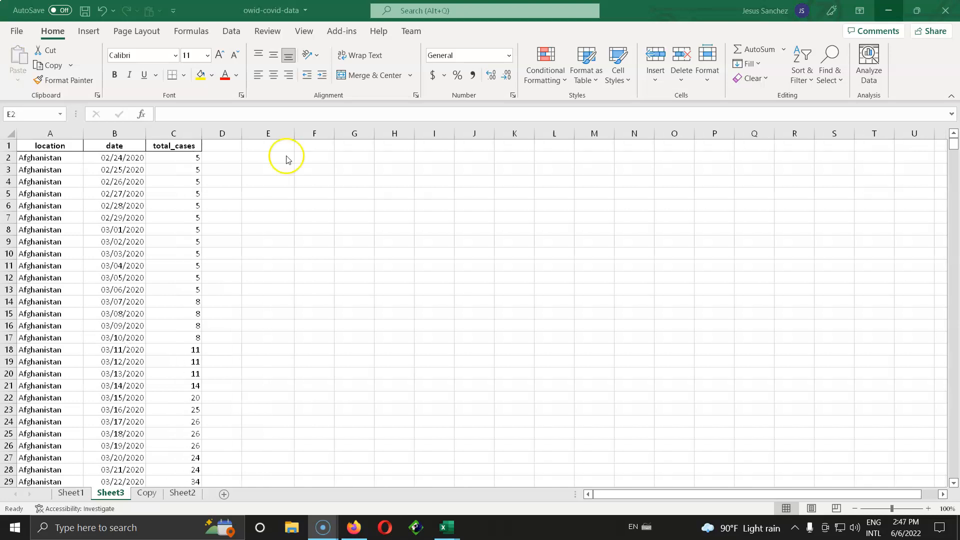
Start a TEXT formula in cell E2 that takes the date range B2:B822 as its value.
click(280, 158)
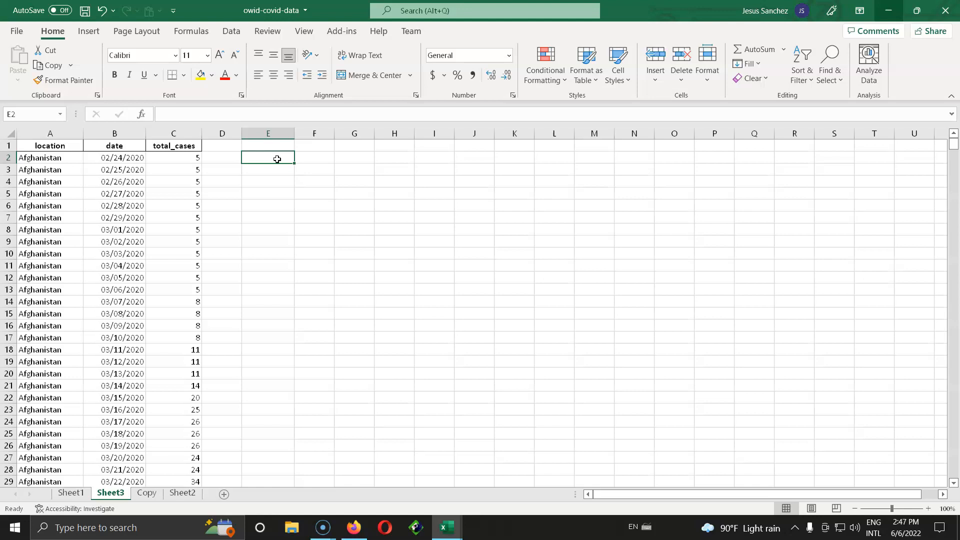
scroll(158, 221, down, 6)
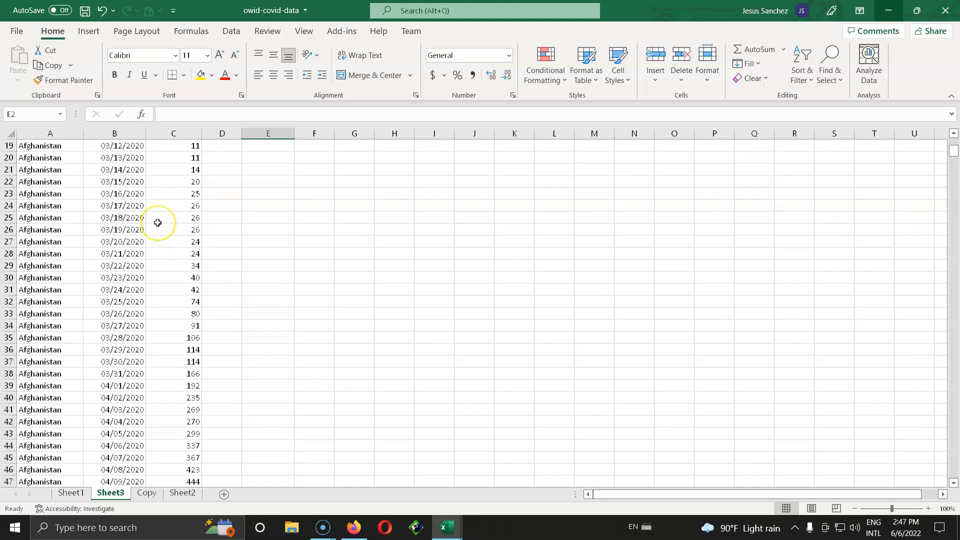
scroll(157, 221, up, 6)
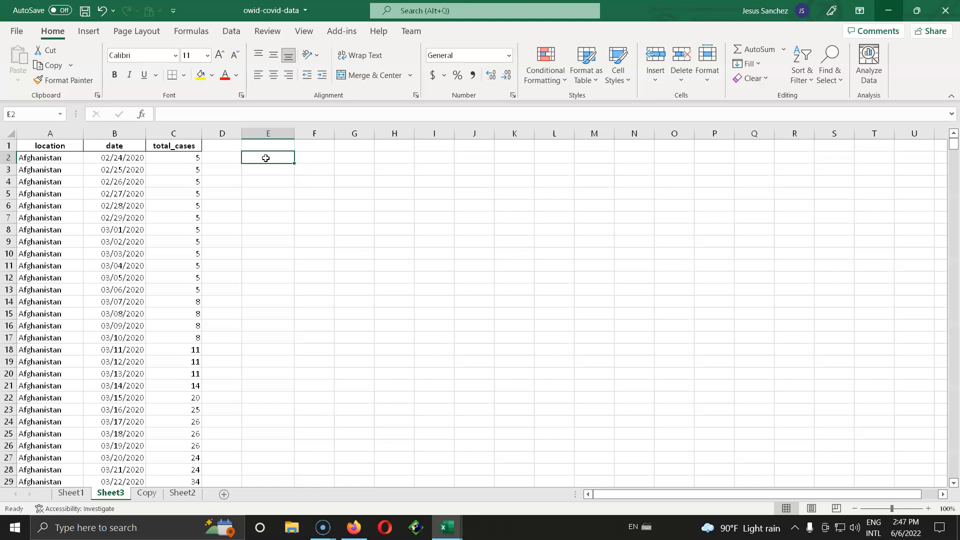
text(=)
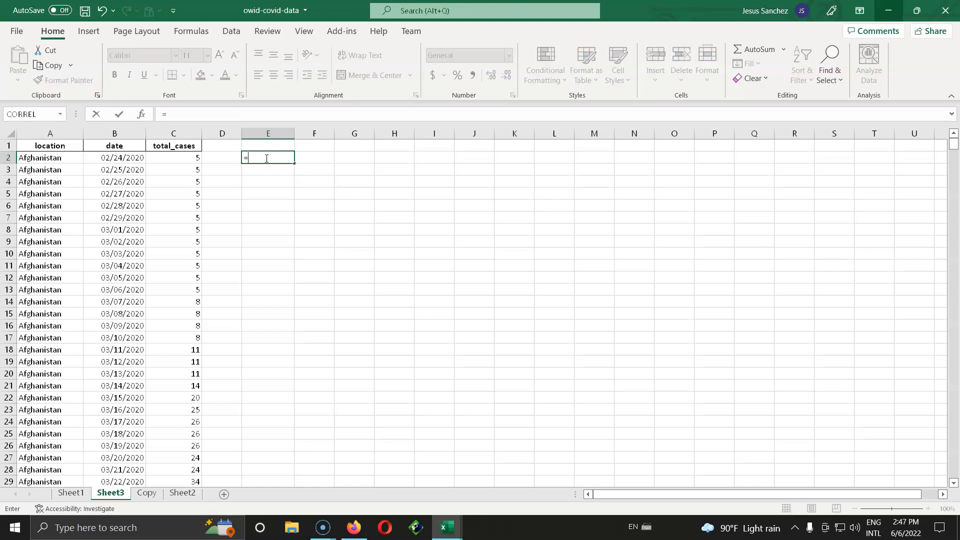
text(text)
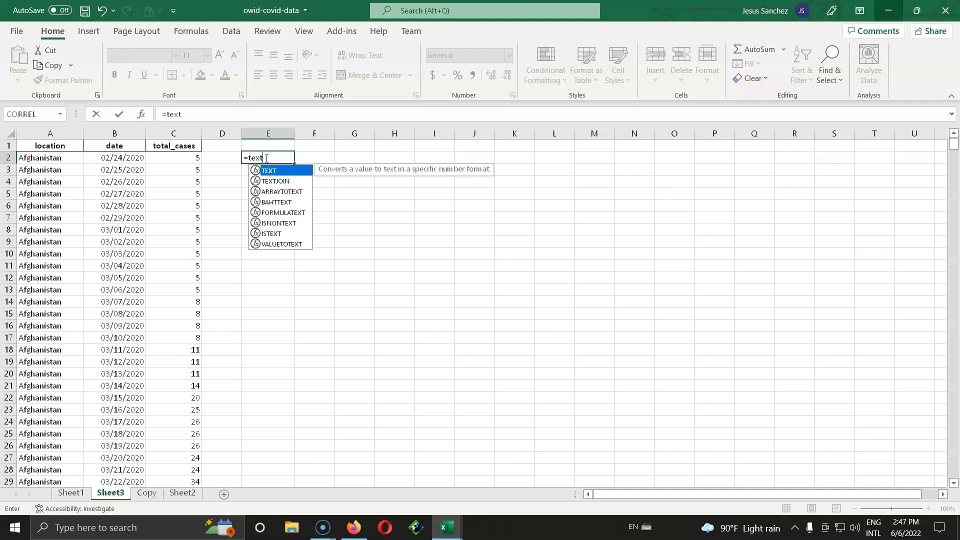
key(Tab)
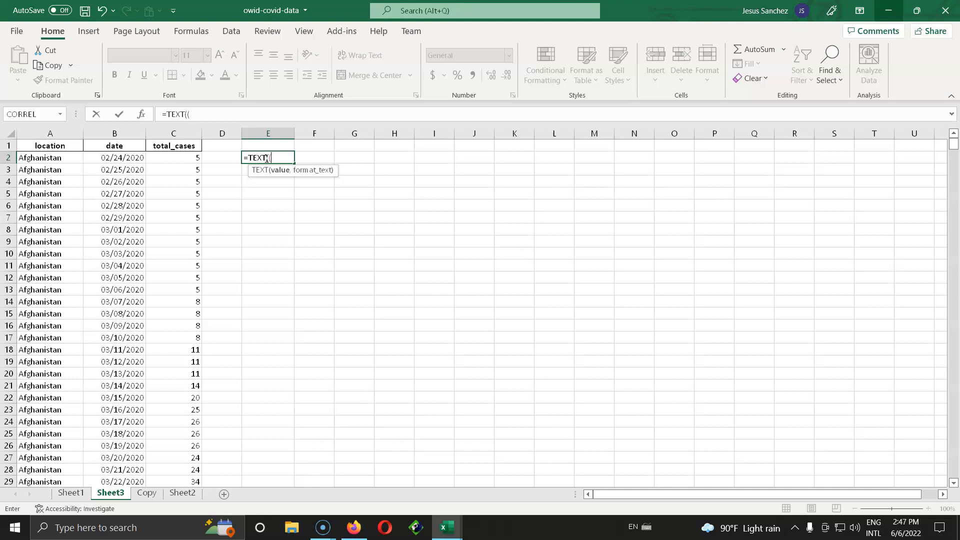
click(110, 159)
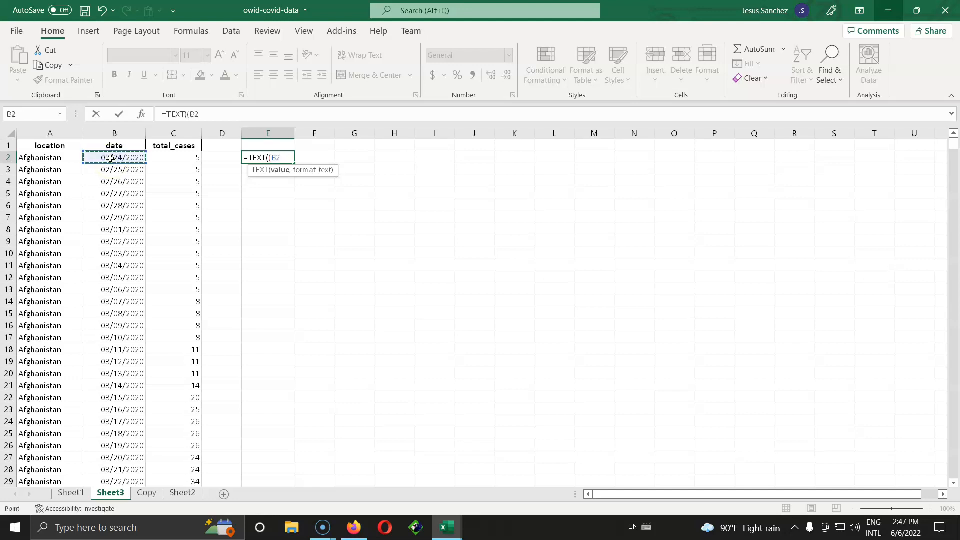
key(ctrl+shift+Down)
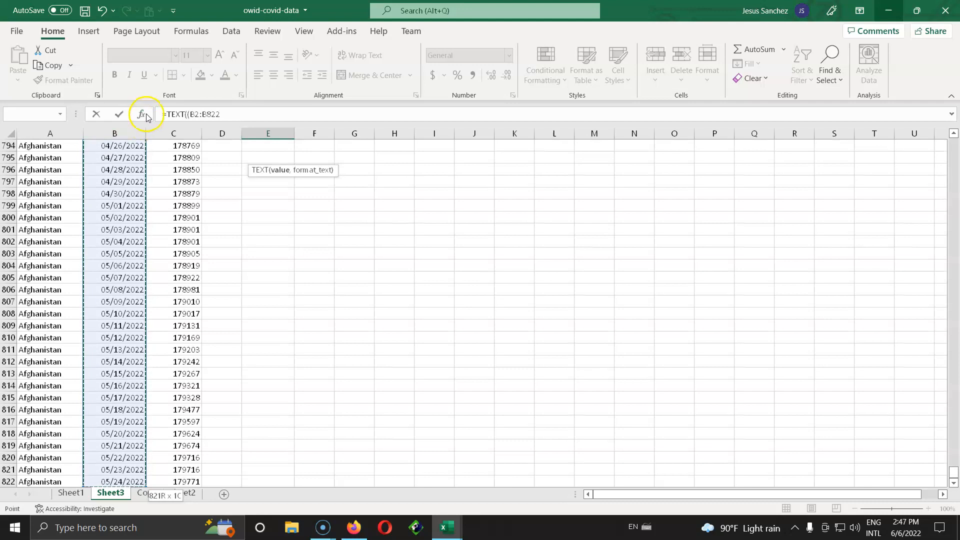
click(231, 114)
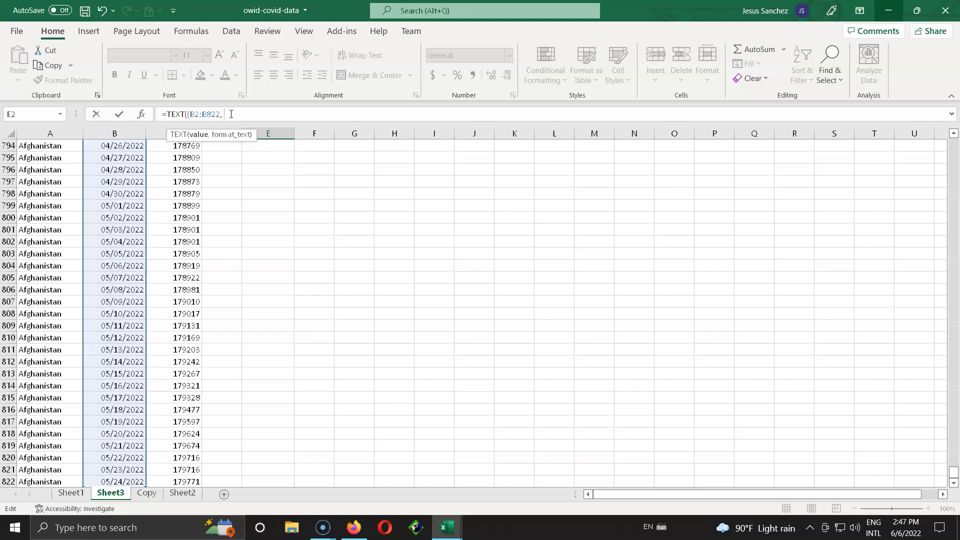
Add the format text "mmm" to the TEXT formula and try to enter it.
text(, "mo)
key(BackSpace)
text(mm)
key(Return)
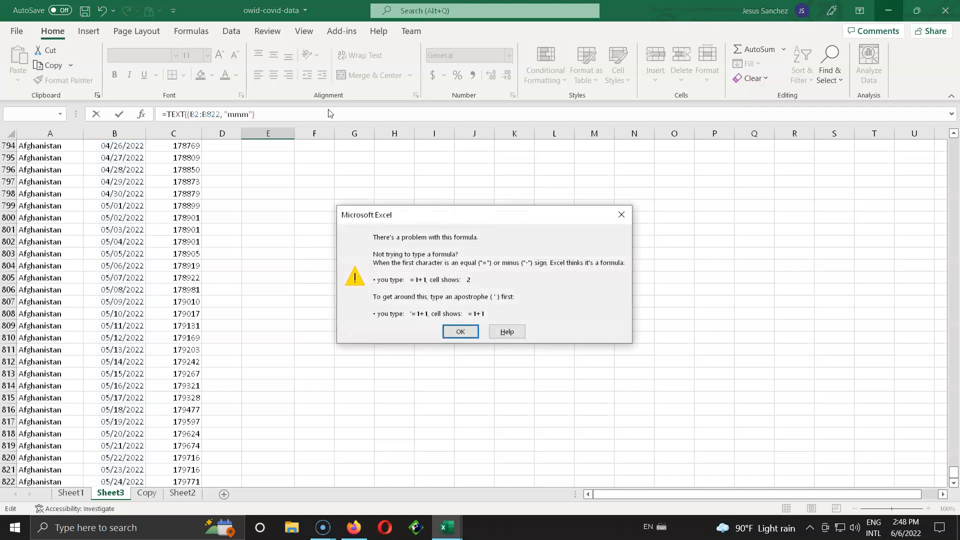
click(460, 332)
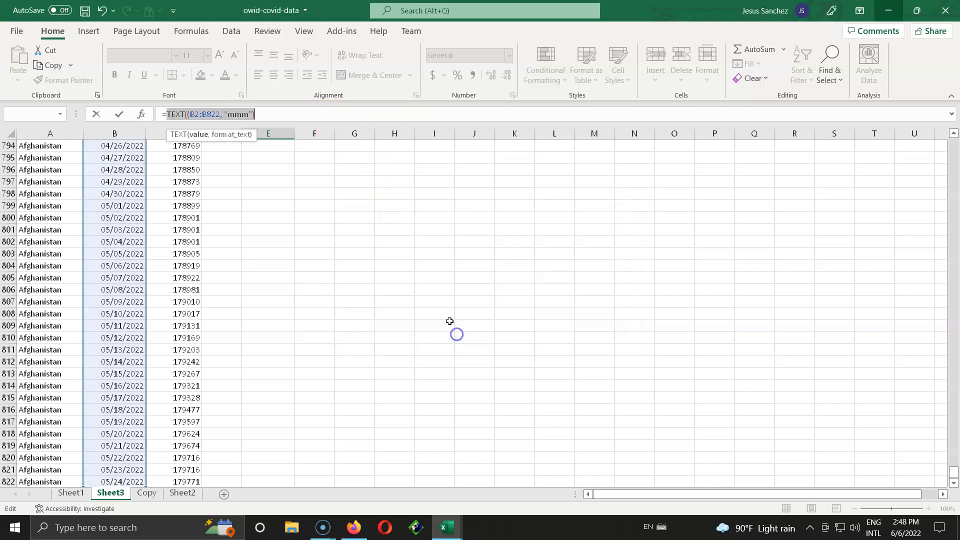
Remove the extra opening parenthesis and enter the formula as =TEXT(B2:B822, "mmm").
click(188, 115)
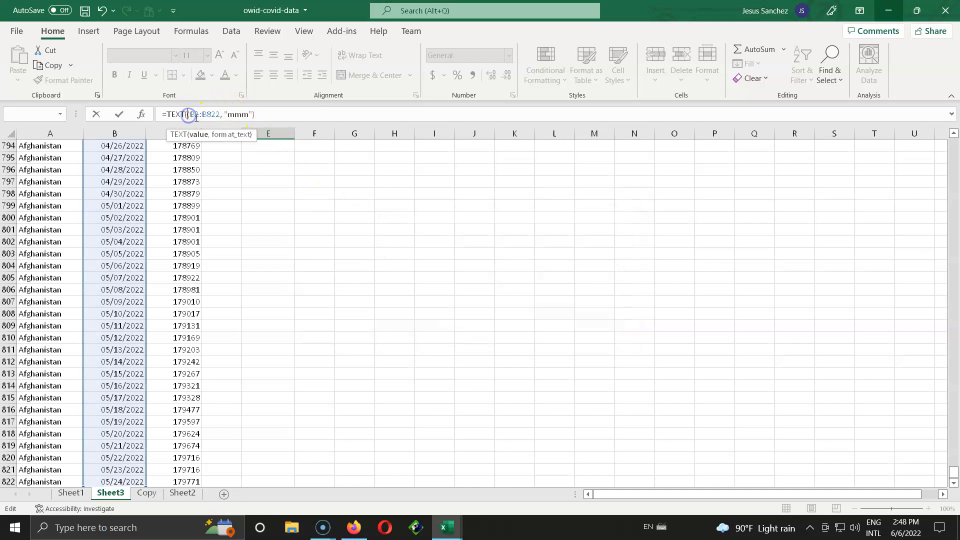
key(BackSpace)
click(273, 113)
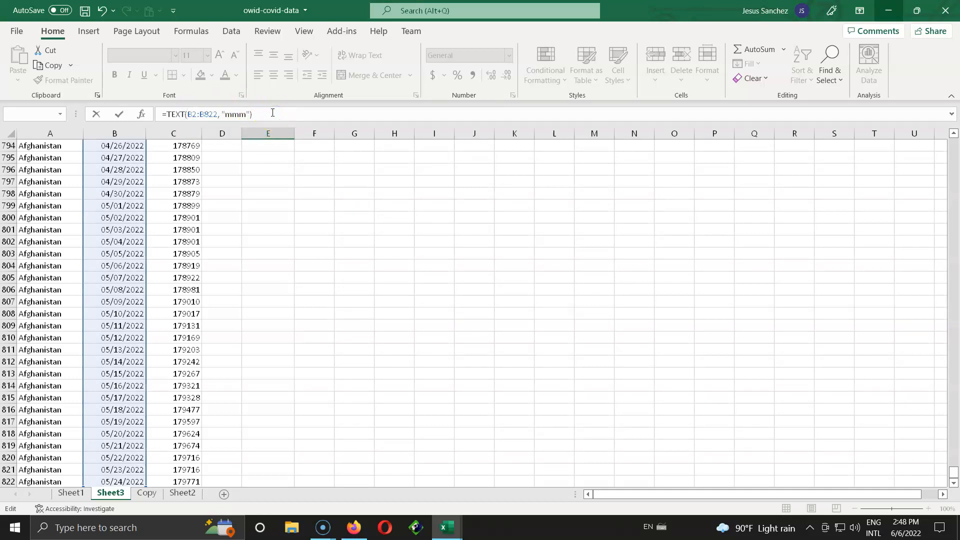
key(Return)
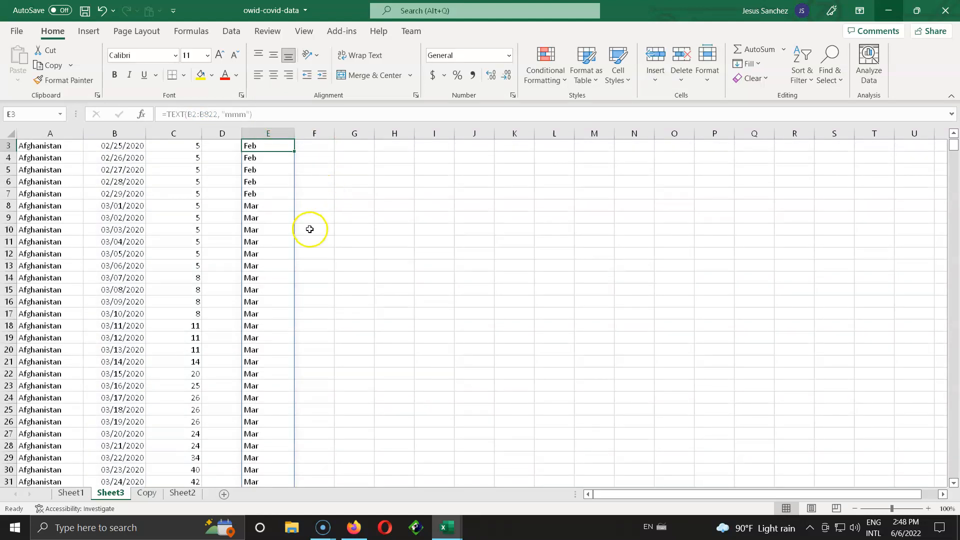
scroll(309, 229, up, 1)
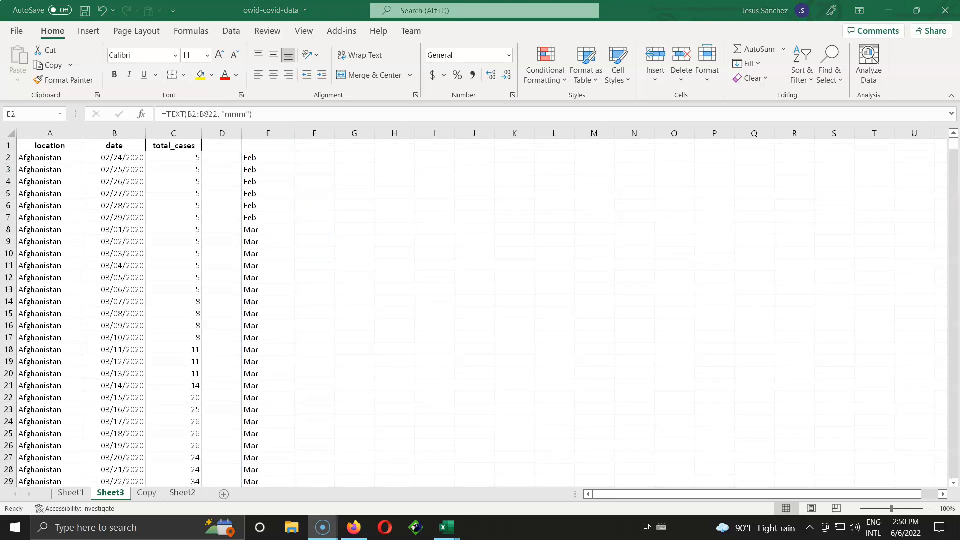
Change the format text in E2's formula to "mmmm" for full month names.
click(4, 60)
drag(263, 117, 154, 105)
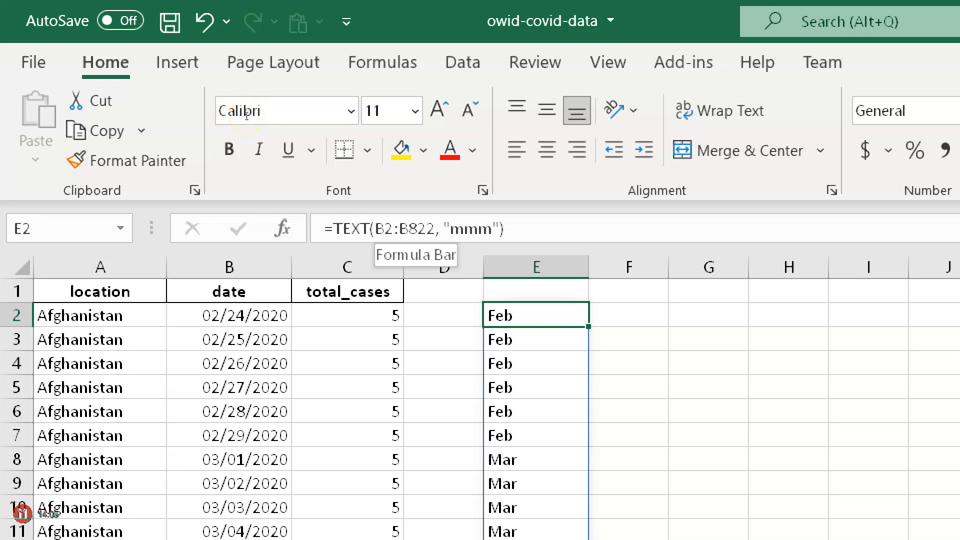
key(F2)
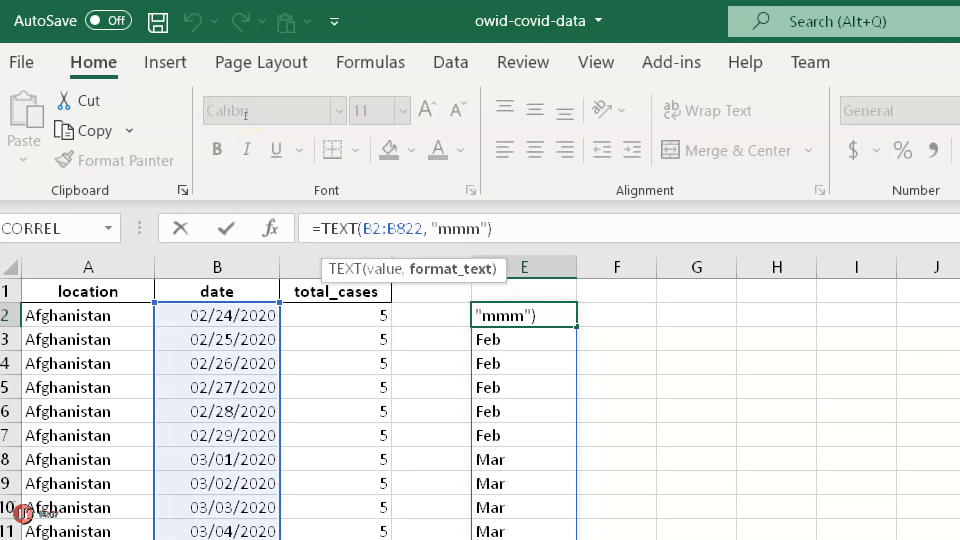
text(m)
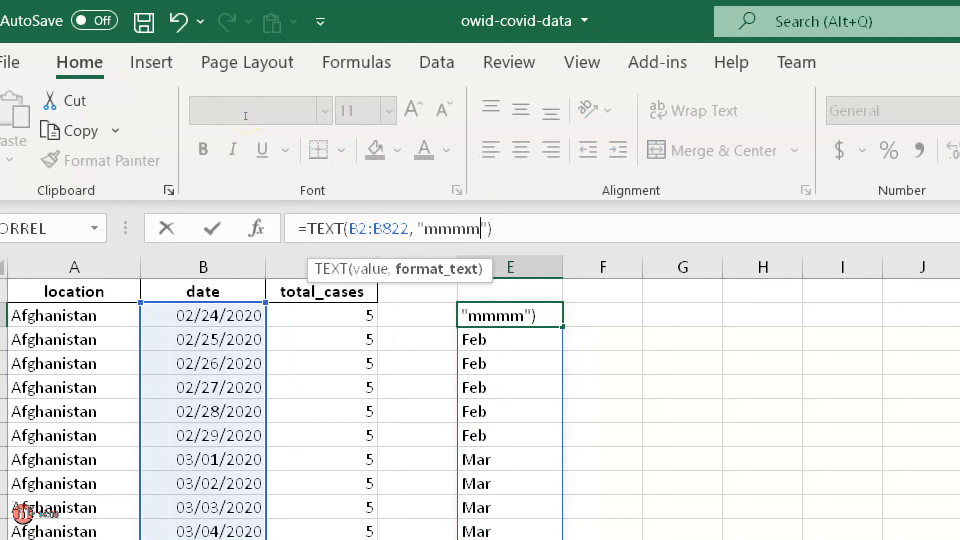
key(Return)
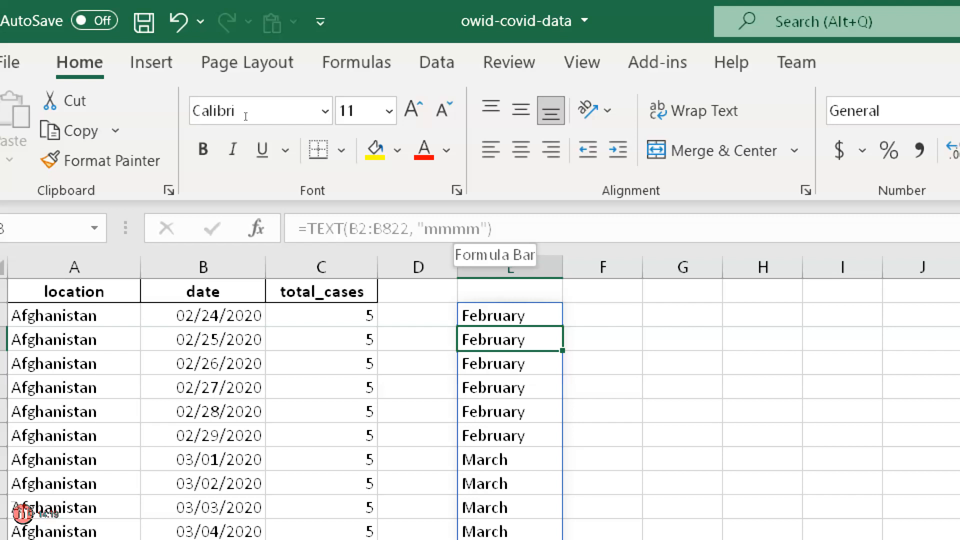
Set the format text in E2's formula back to "mmm" for abbreviated month names.
key(BackSpace)
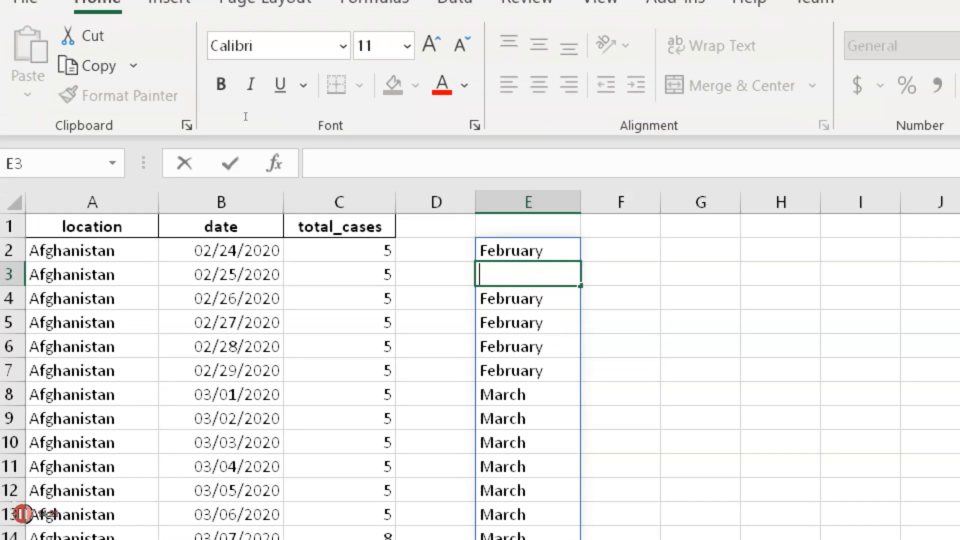
click(275, 162)
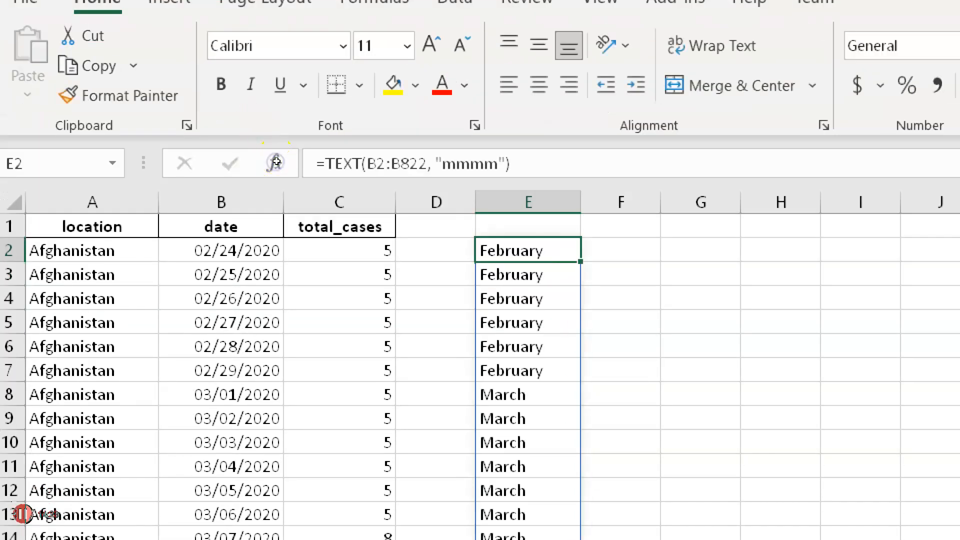
click(241, 117)
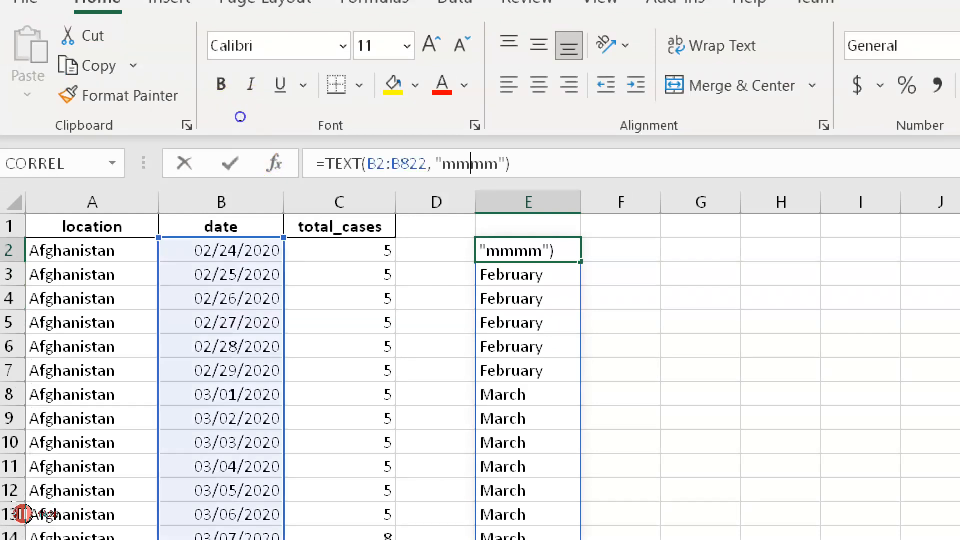
key(BackSpace)
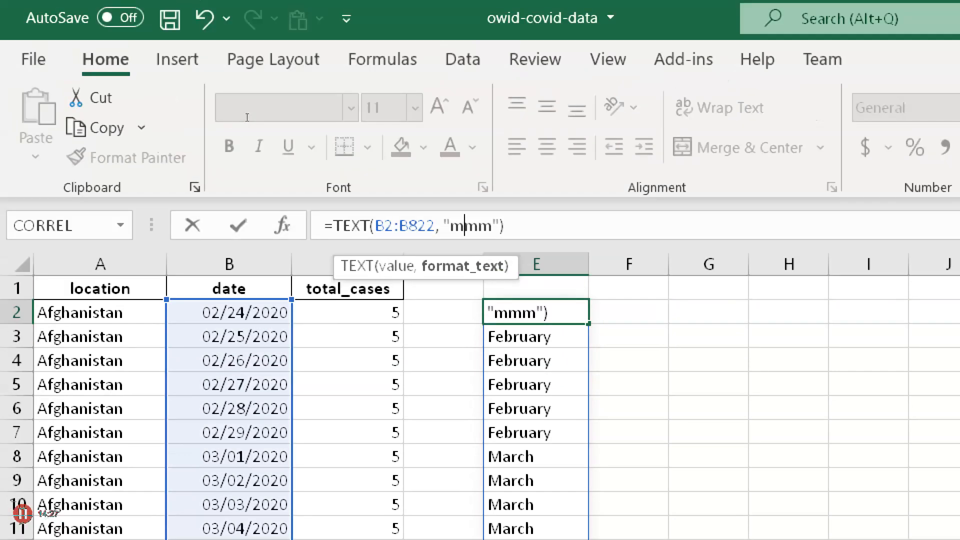
key(Return)
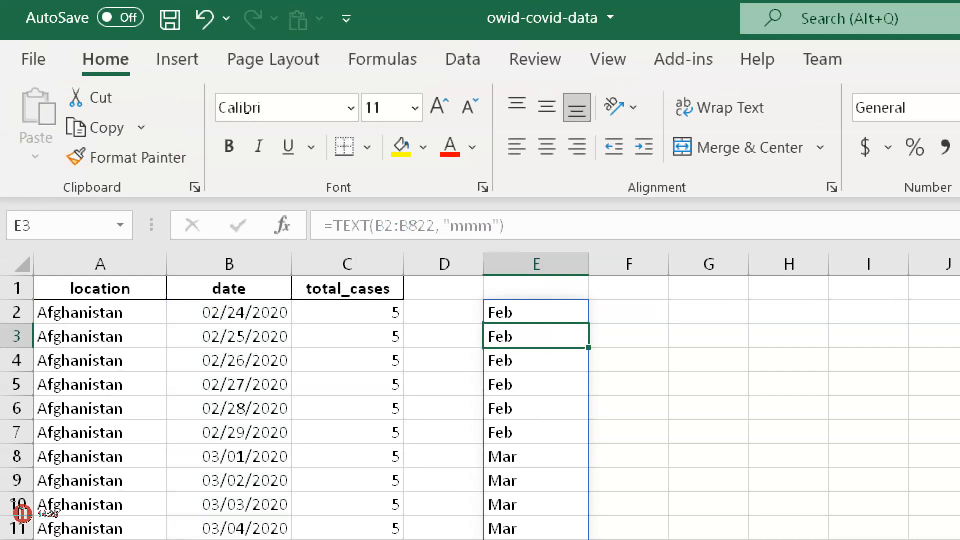
Change the format text in E2's TEXT formula to "mmm, yyyy" so it returns month and year.
key(Up)
key(F2)
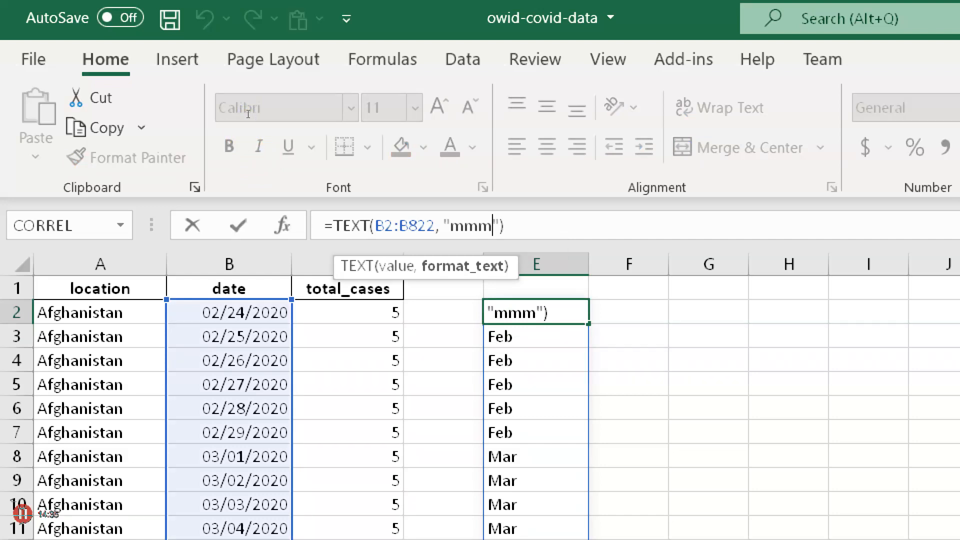
text(, )
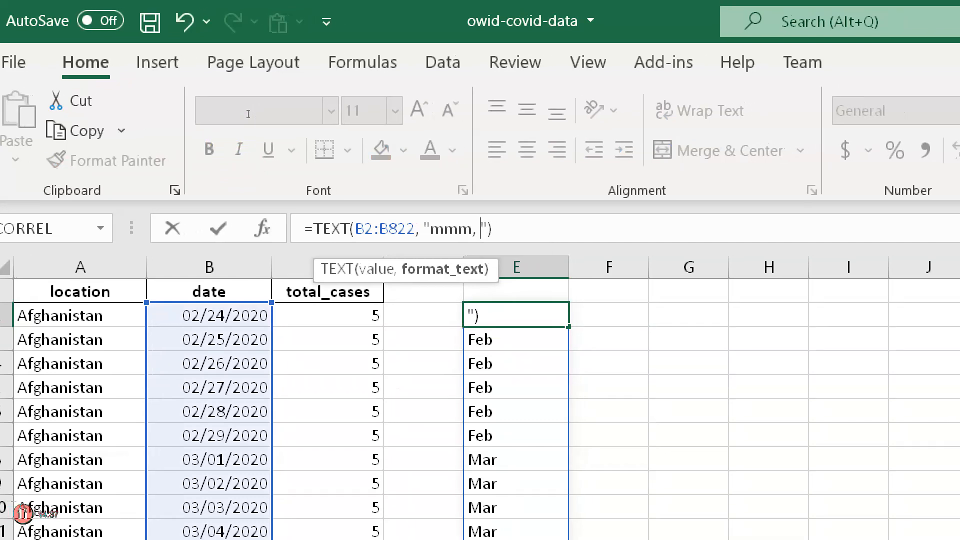
text(yyy)
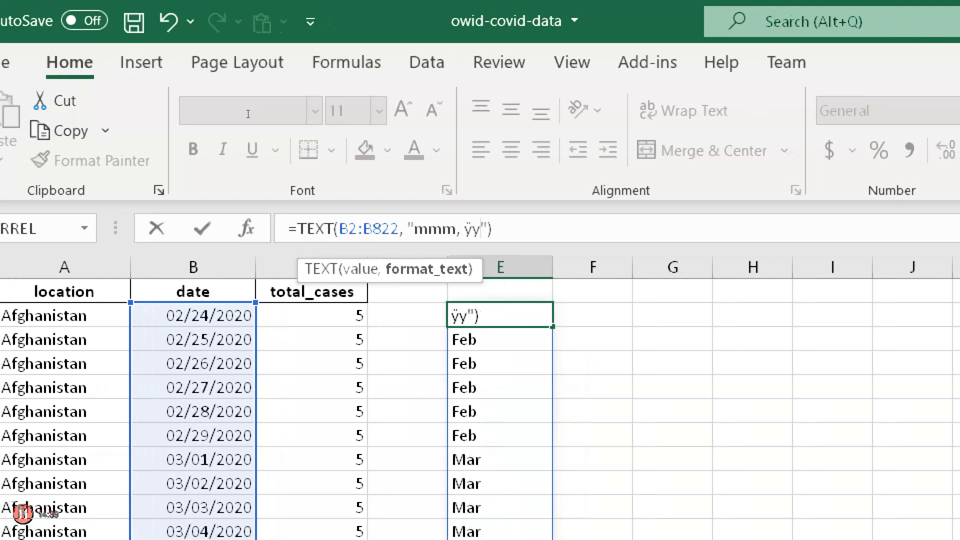
key(BackSpace)
key(BackSpace)
key(BackSpace)
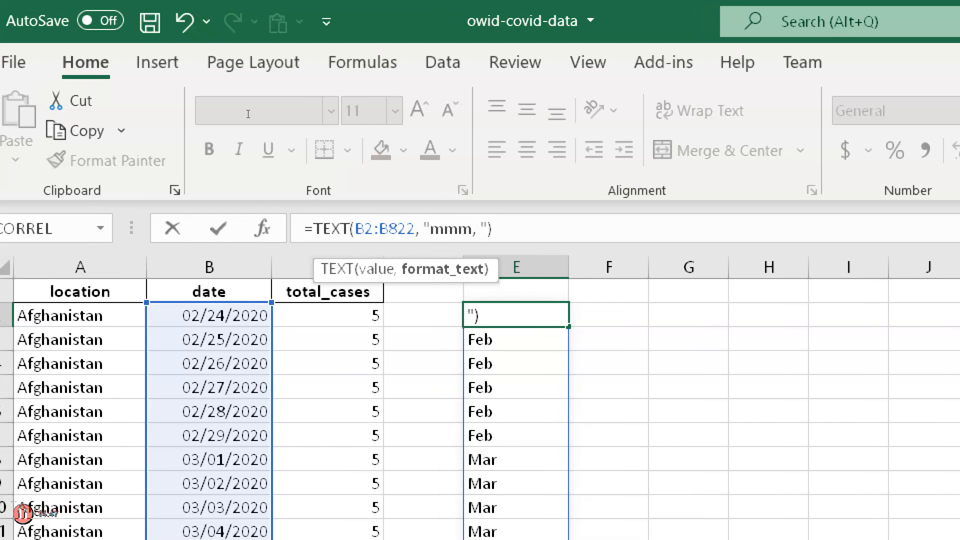
text(yyyy)
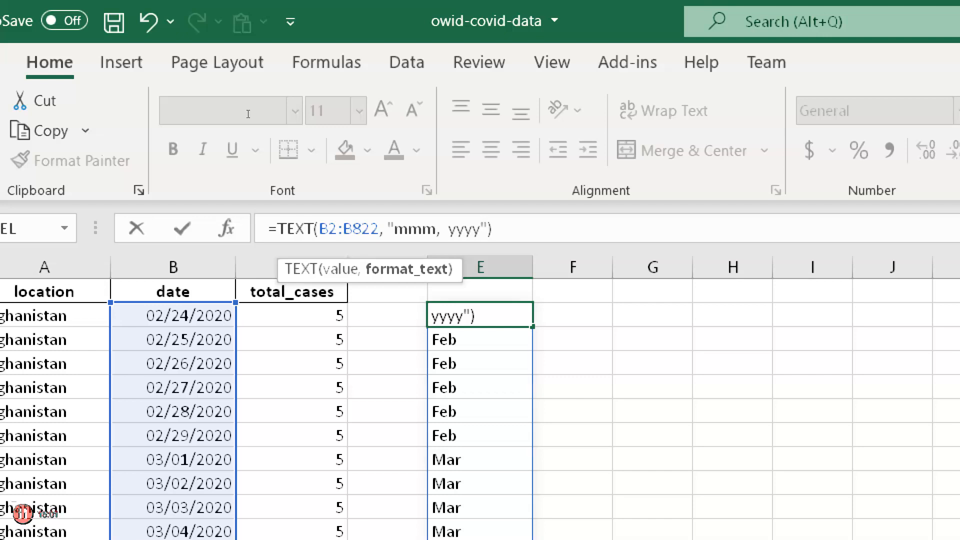
key(Return)
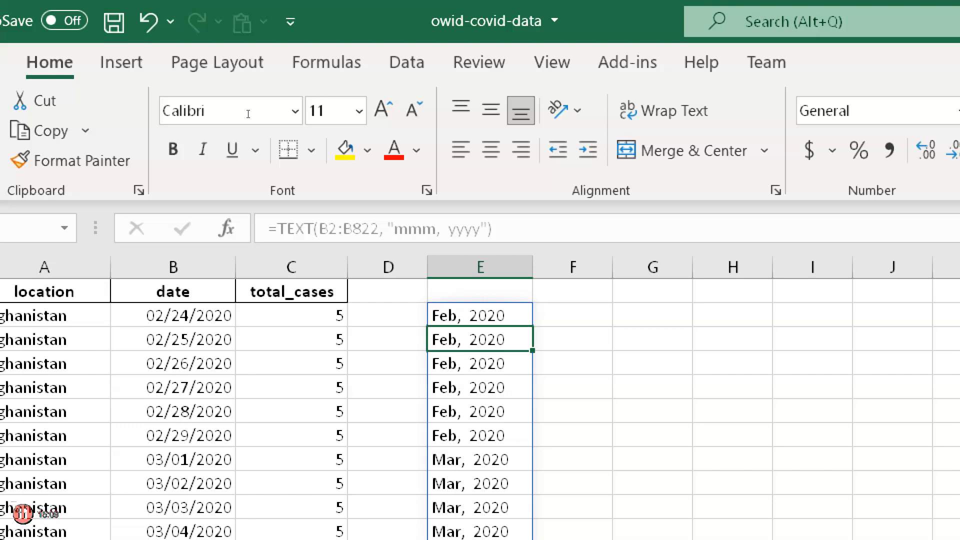
Review the month-year text down column E against the dates in column B, and return to cell A1.
key(super+minus)
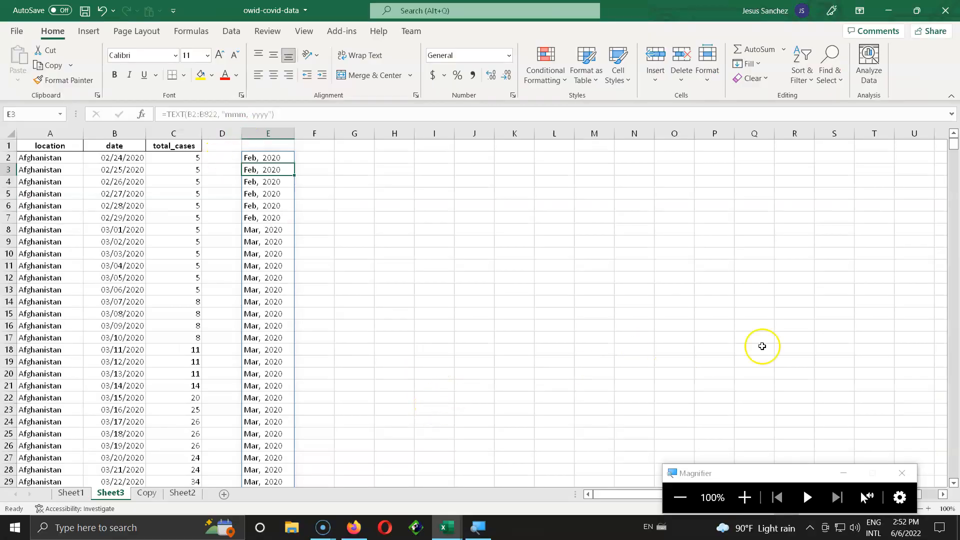
scroll(563, 320, down, 20)
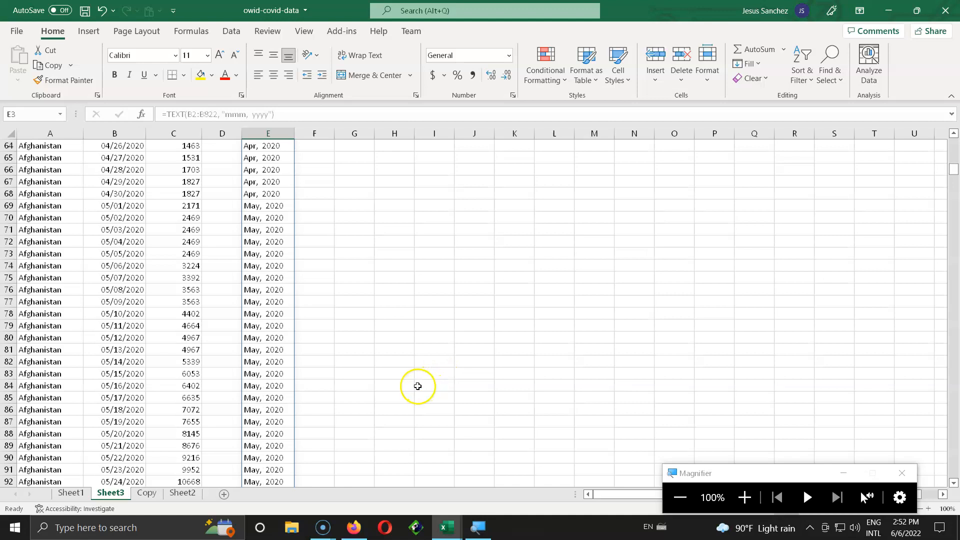
scroll(416, 387, down, 20)
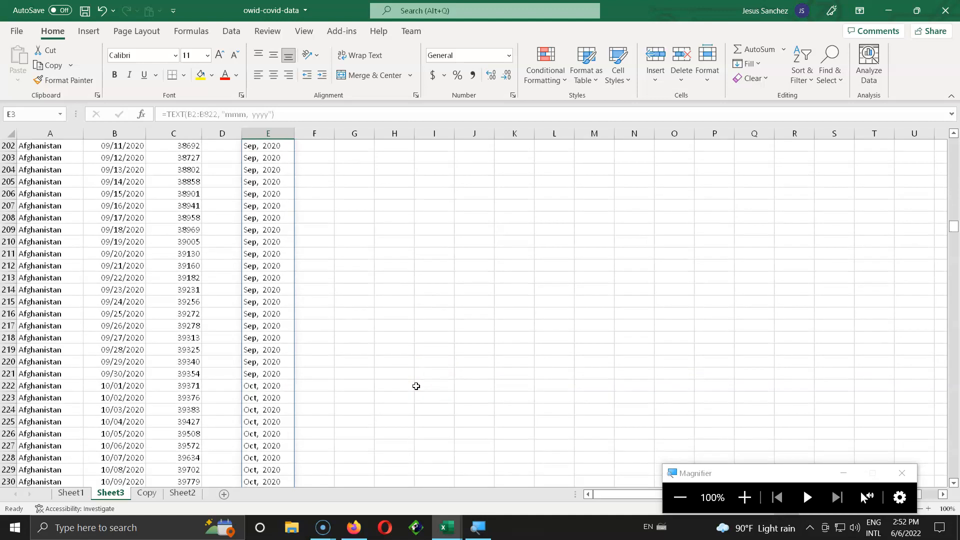
scroll(416, 387, down, 20)
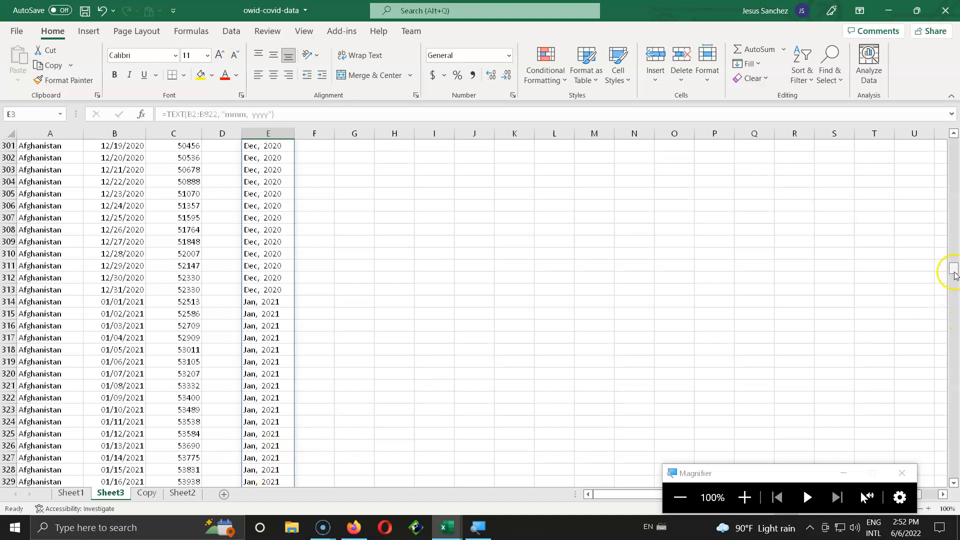
click(954, 185)
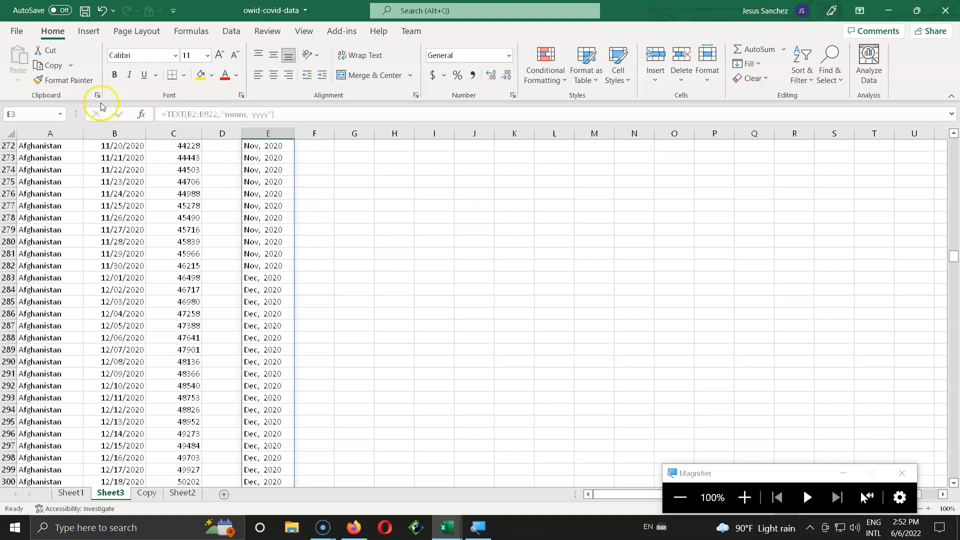
click(43, 112)
text(a1)
key(Return)
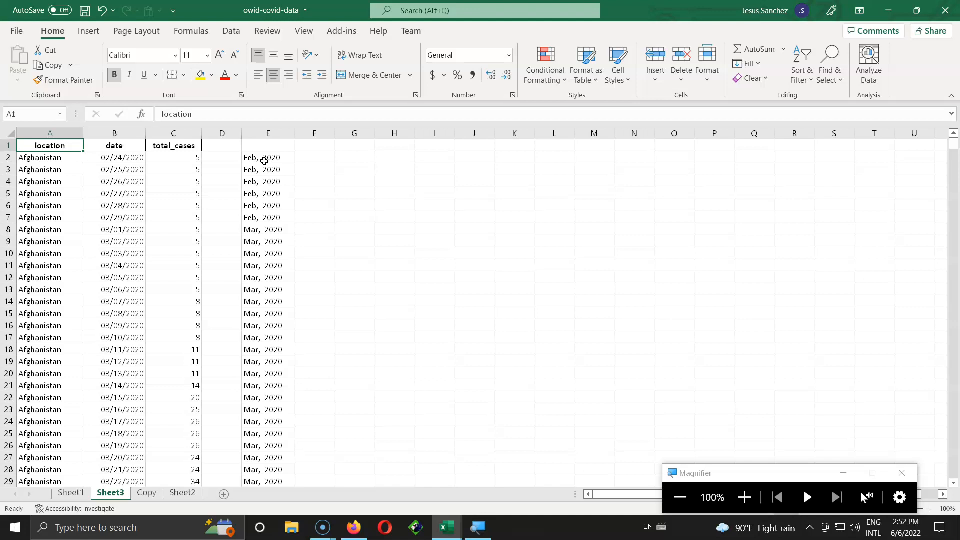
Enter =UNIQUE(E2#) in cell G2 to list each distinct month-year from the spilled column E range.
click(352, 161)
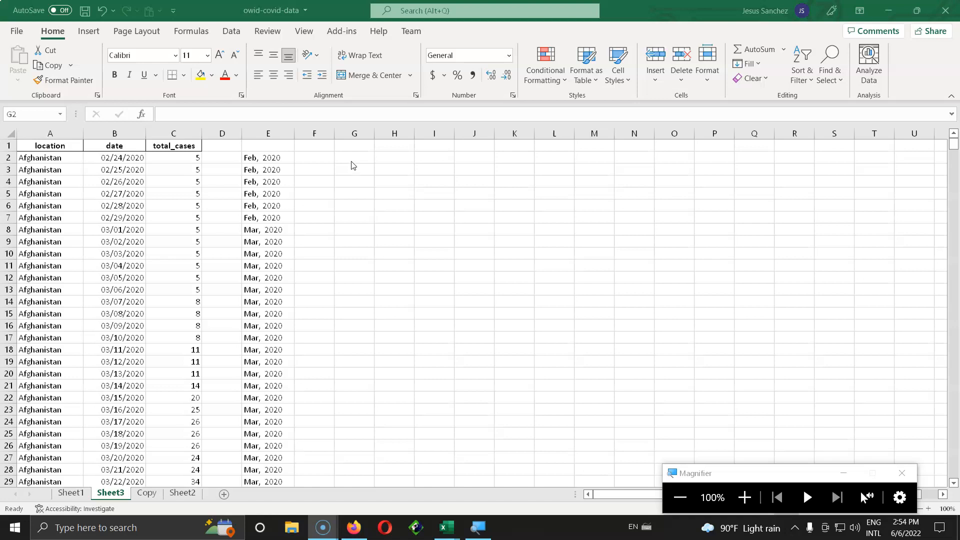
click(351, 159)
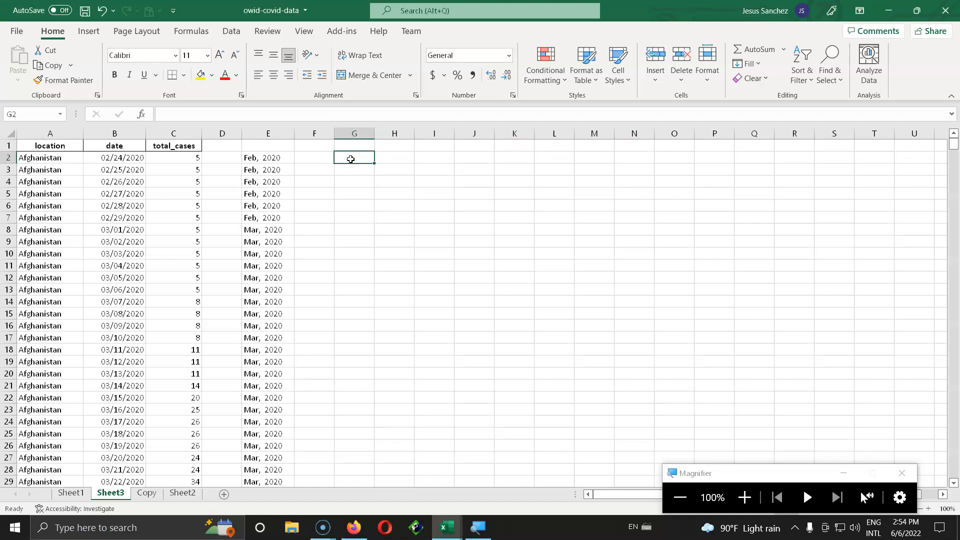
text(=uniqu)
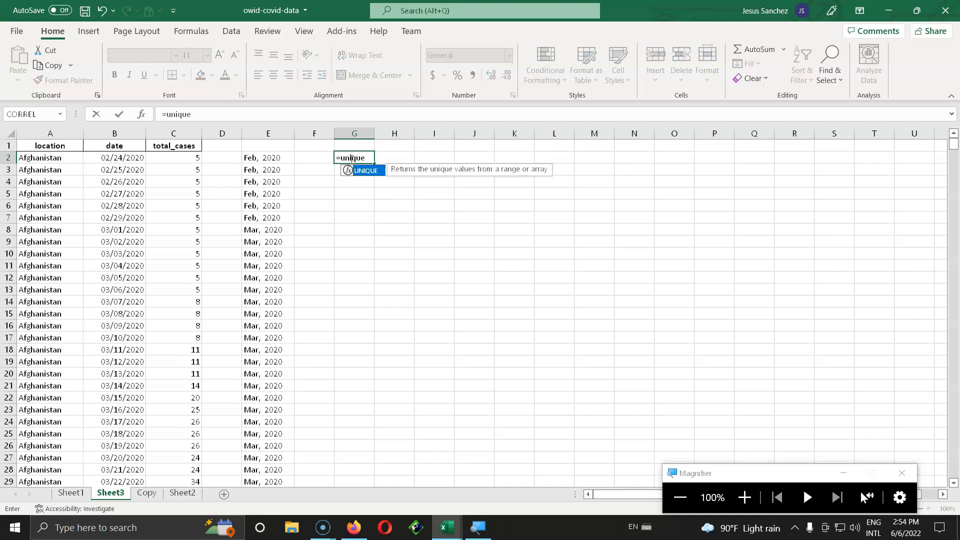
text(e)
key(Tab)
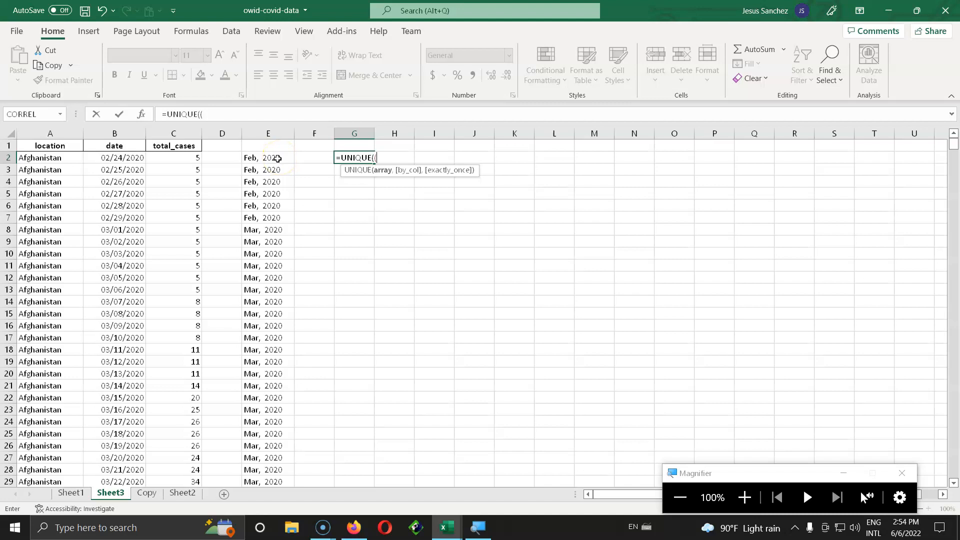
click(271, 158)
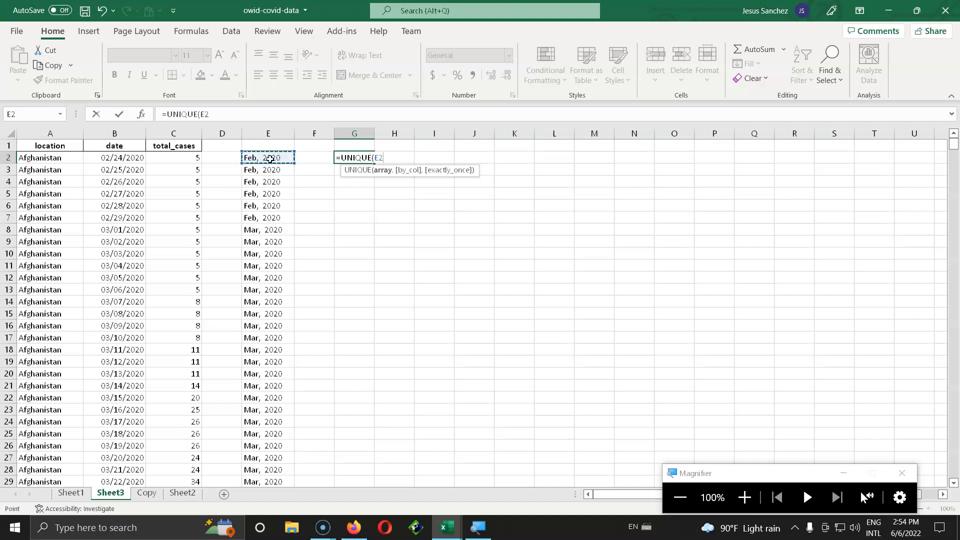
key(ctrl+shift+Down)
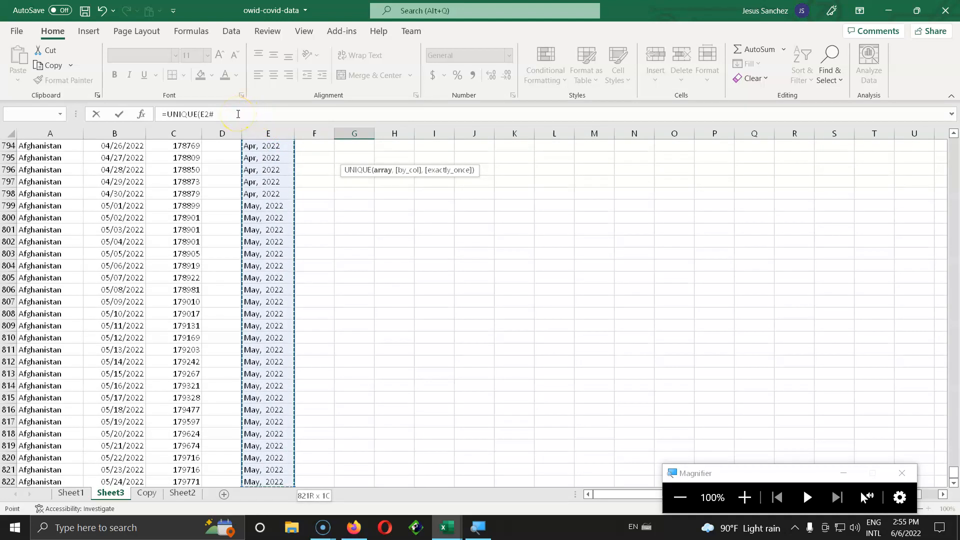
click(238, 114)
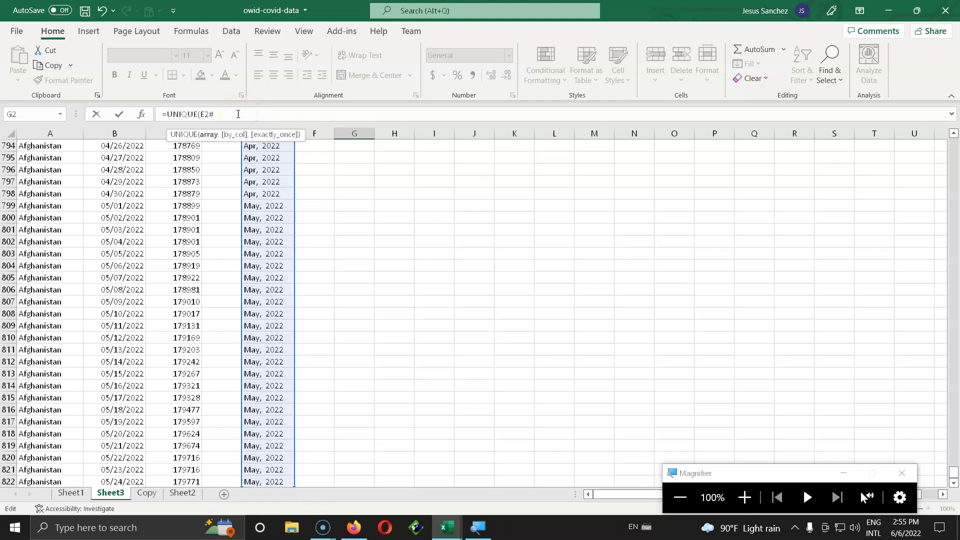
text())
key(Return)
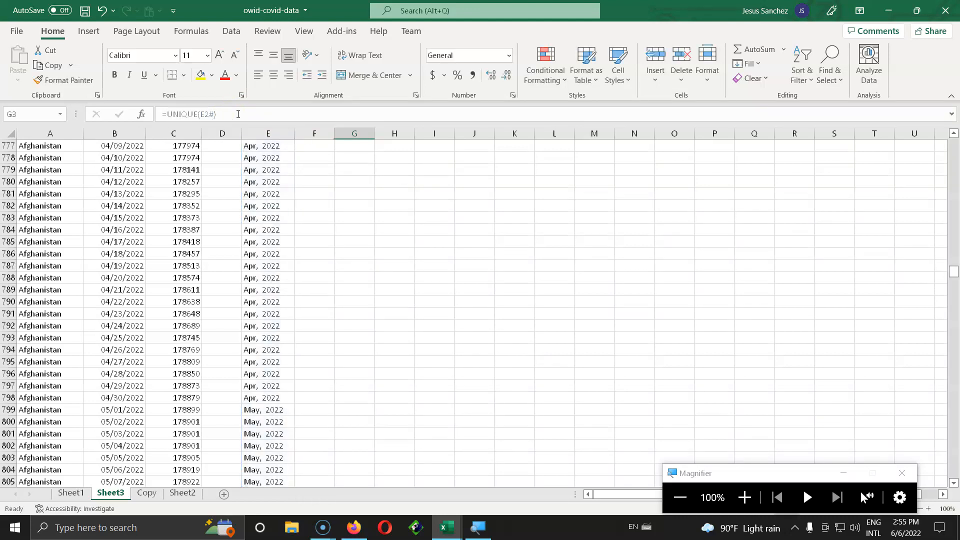
Look over the unique month-year list and widen column G slightly to fit its entries.
scroll(602, 368, up, 1)
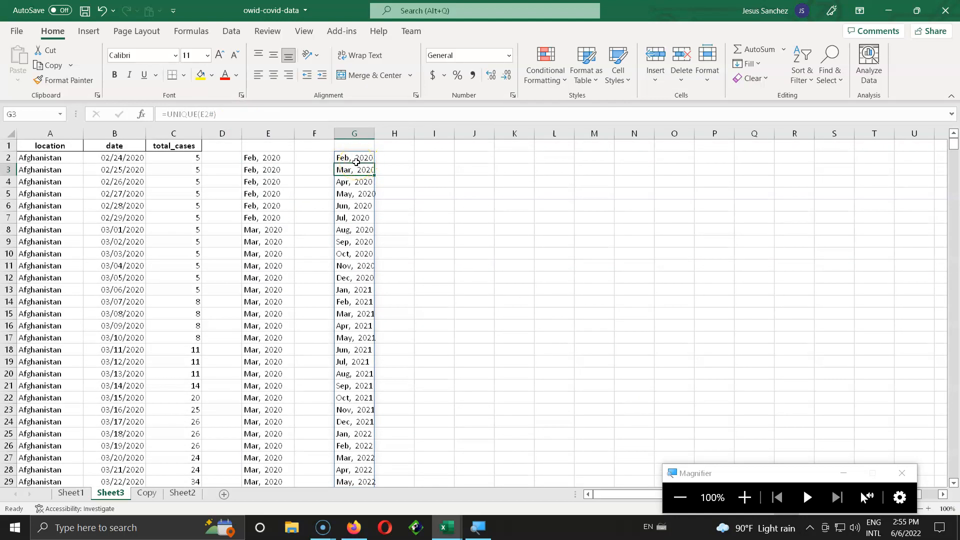
scroll(447, 250, down, 2)
scroll(447, 251, up, 2)
scroll(448, 250, down, 1)
scroll(448, 251, up, 1)
drag(374, 134, 380, 134)
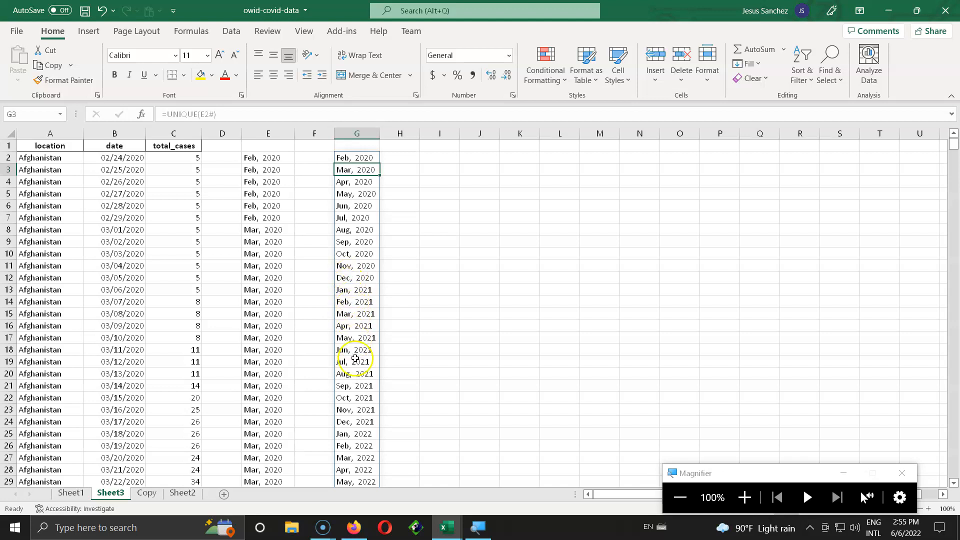
scroll(356, 385, down, 1)
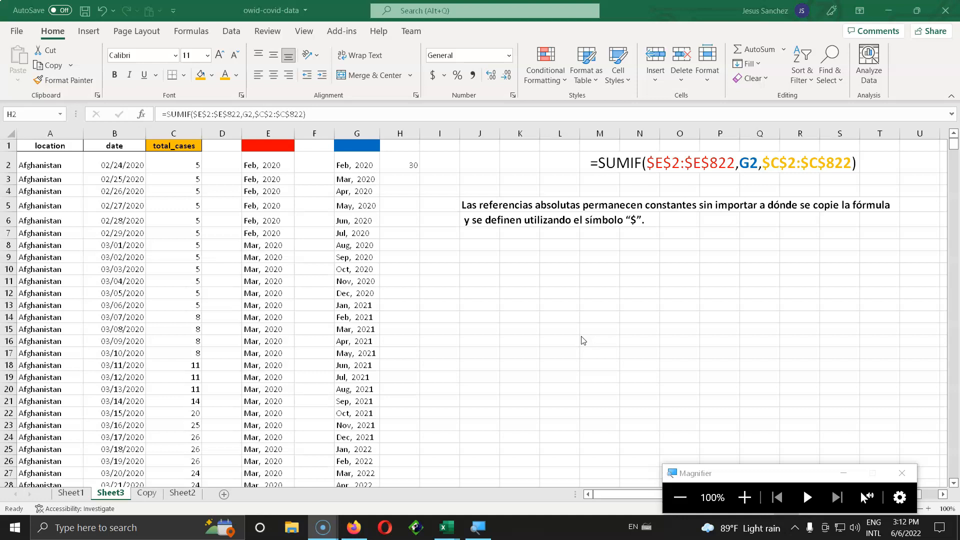
Examine H2's SUMIF formula and the source cells in row 2: location, date, total_cases, the TEXT result and the UNIQUE list.
click(402, 160)
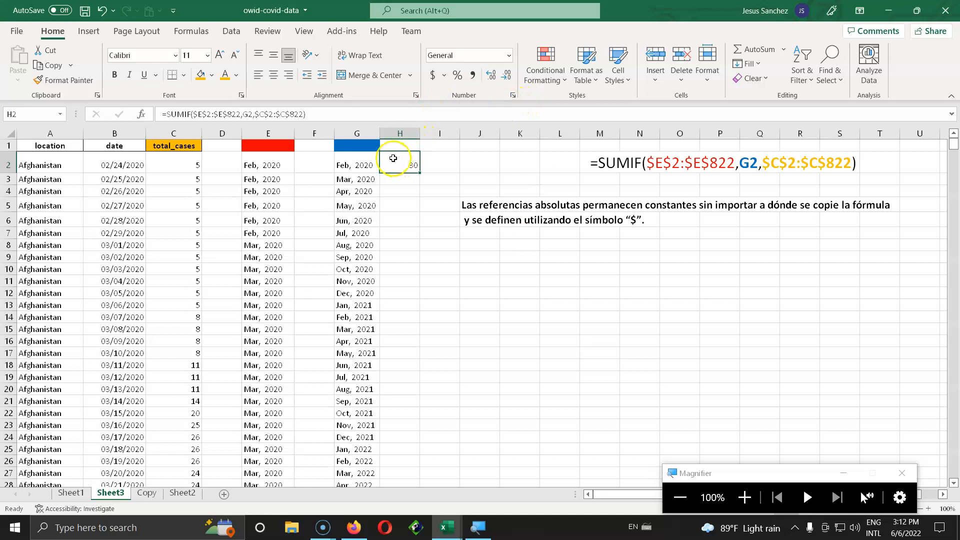
click(194, 164)
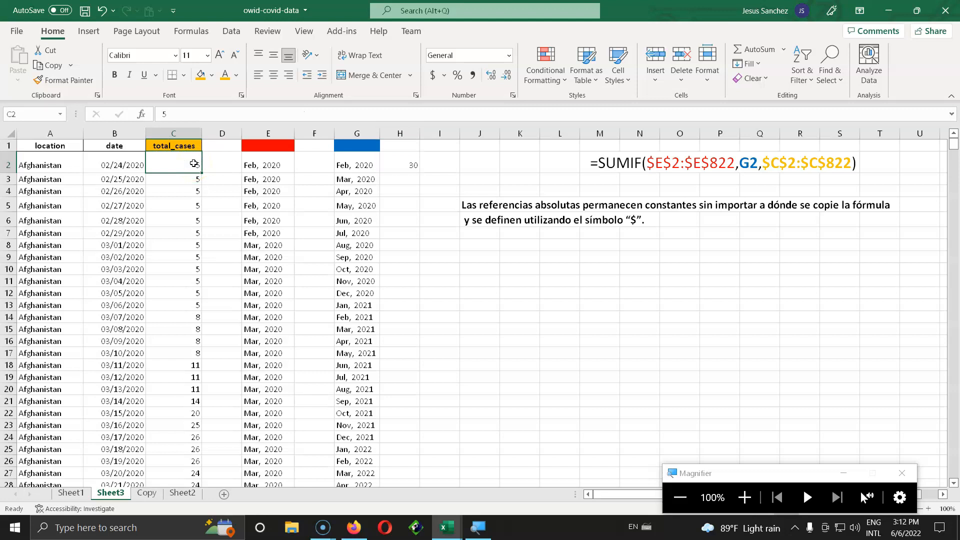
click(49, 161)
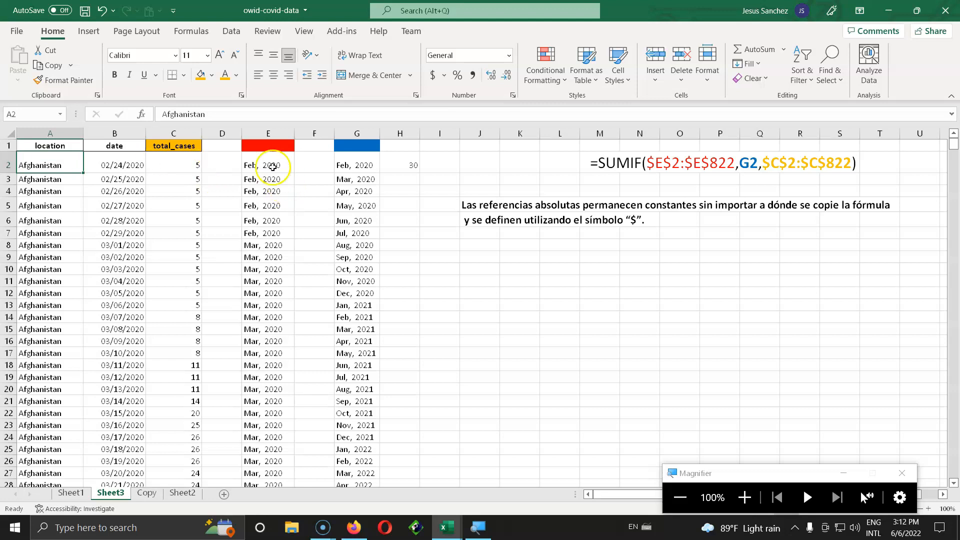
click(179, 163)
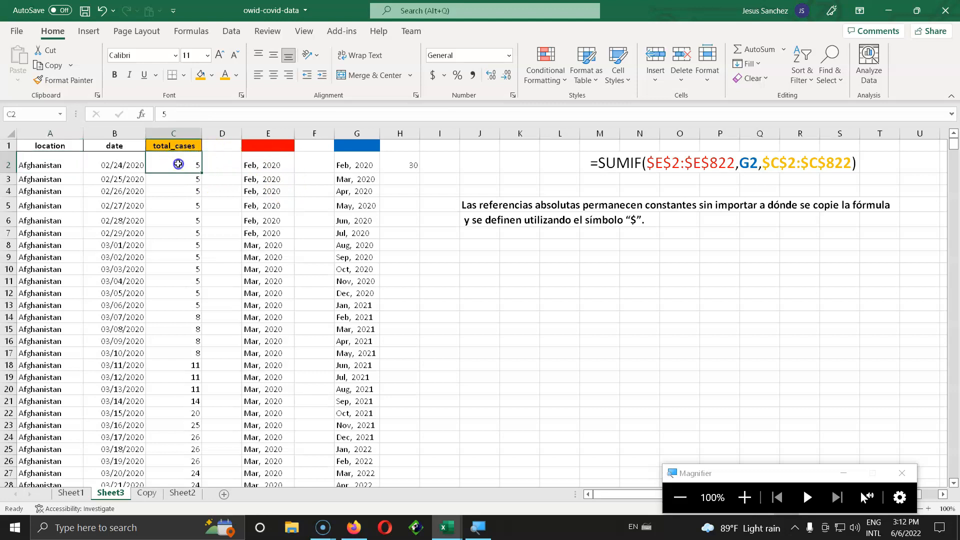
click(264, 164)
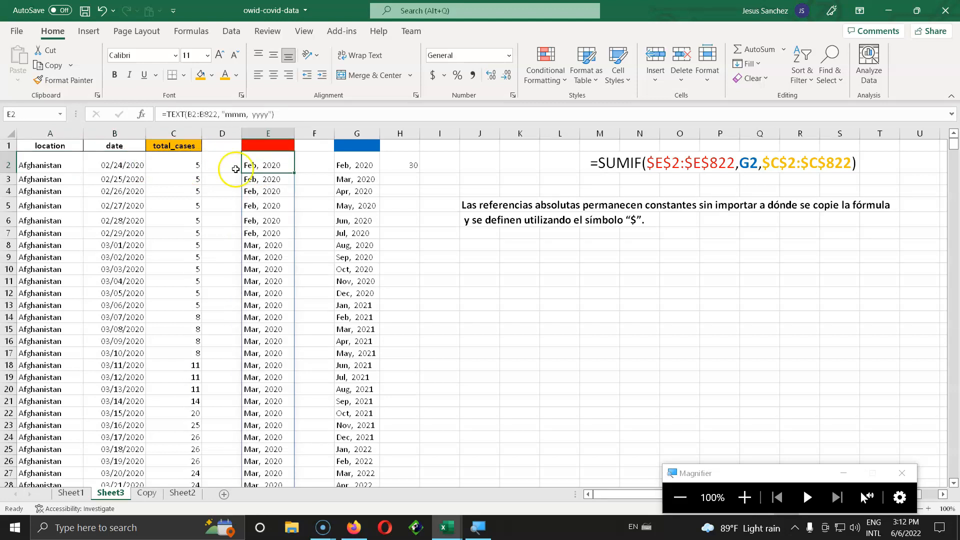
click(123, 167)
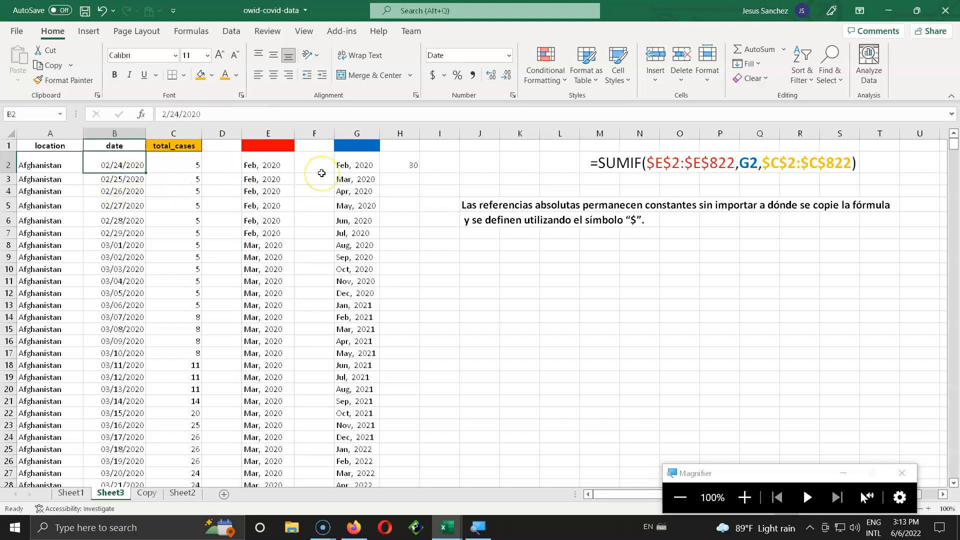
click(273, 167)
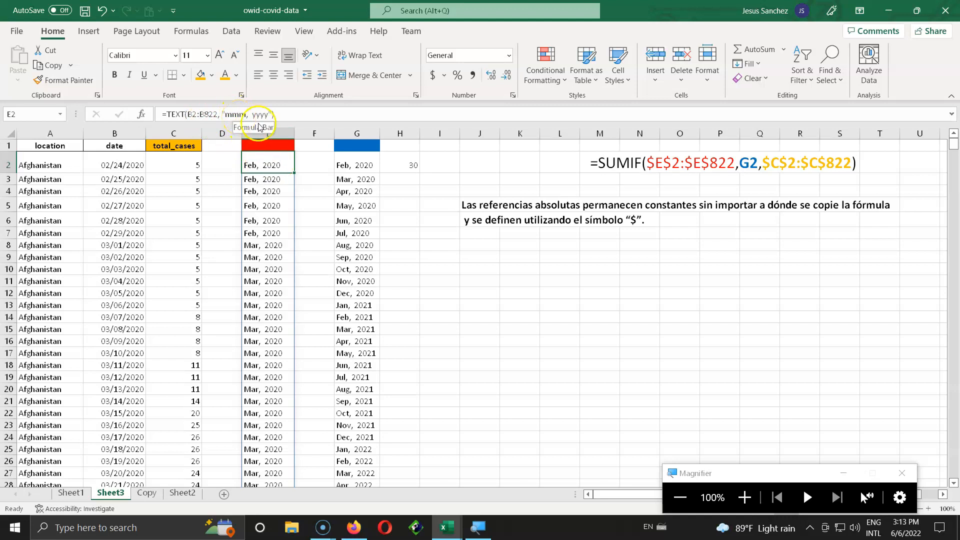
click(360, 167)
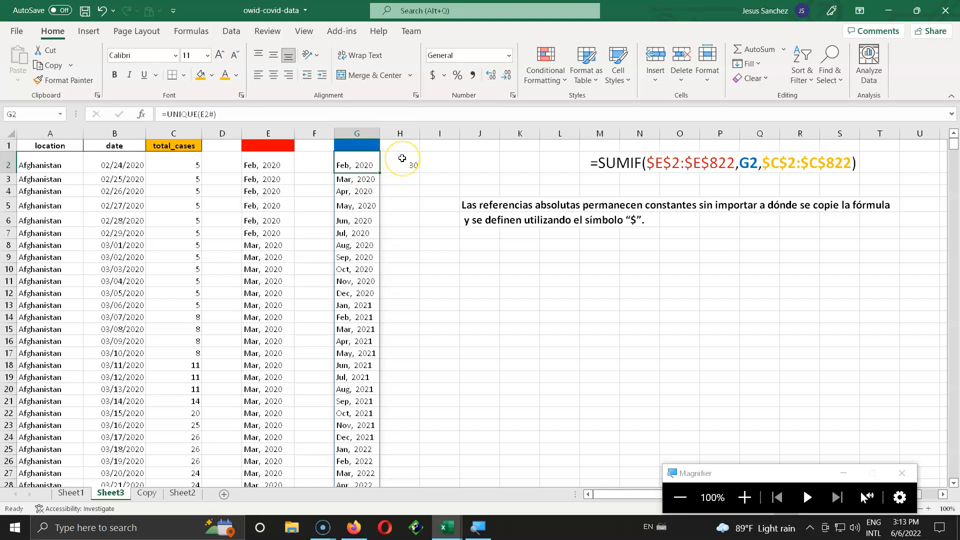
Compare H2's SUMIF formula with the color-coded copy in M2, matching its range, criterion and sum range to their columns.
click(402, 158)
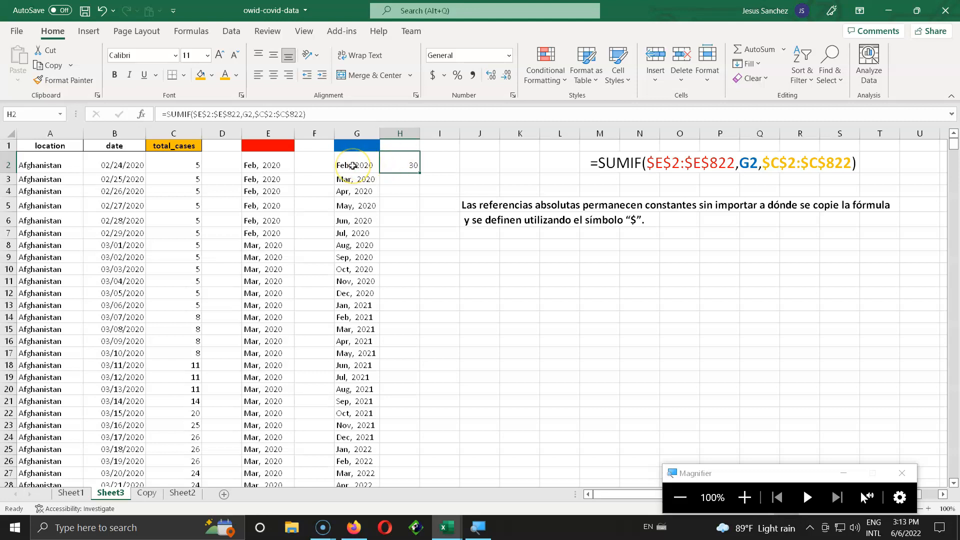
click(393, 166)
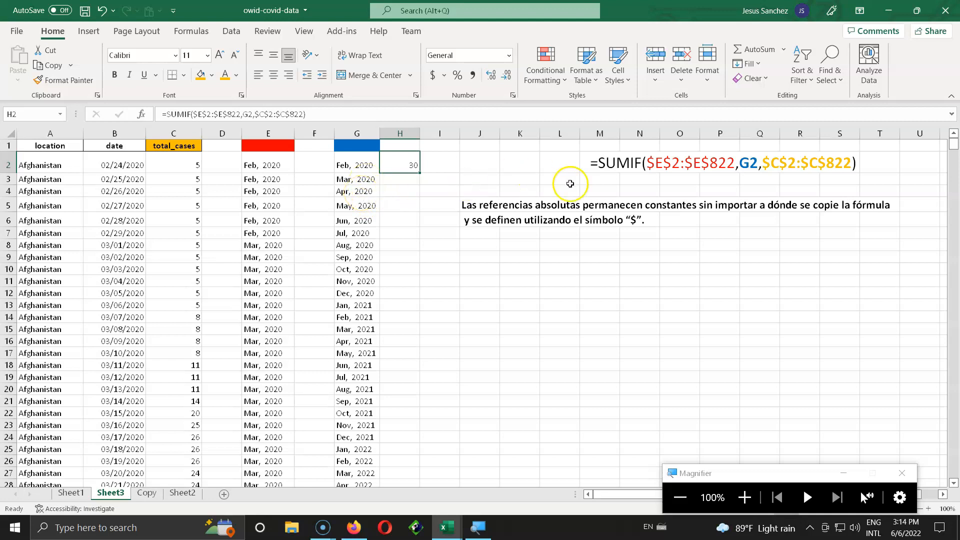
click(657, 166)
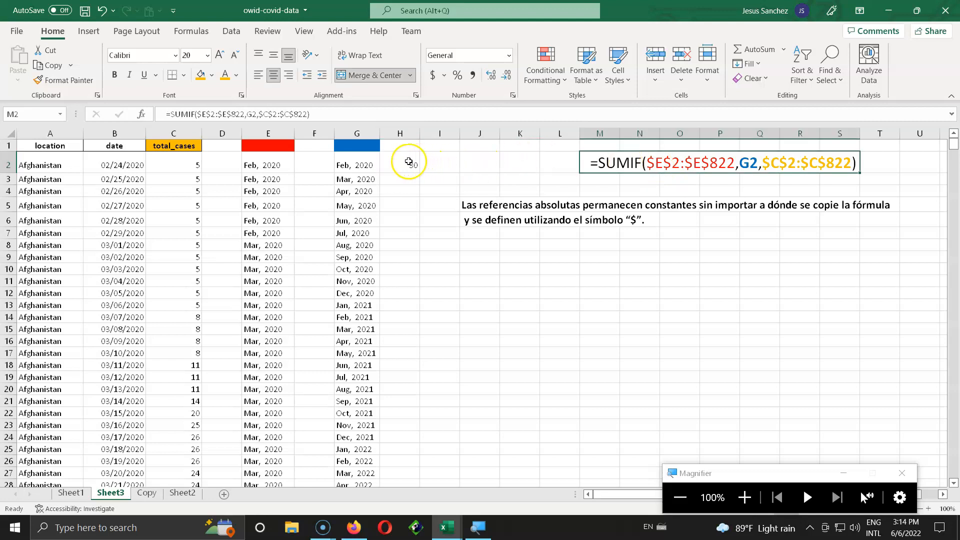
click(409, 163)
click(640, 163)
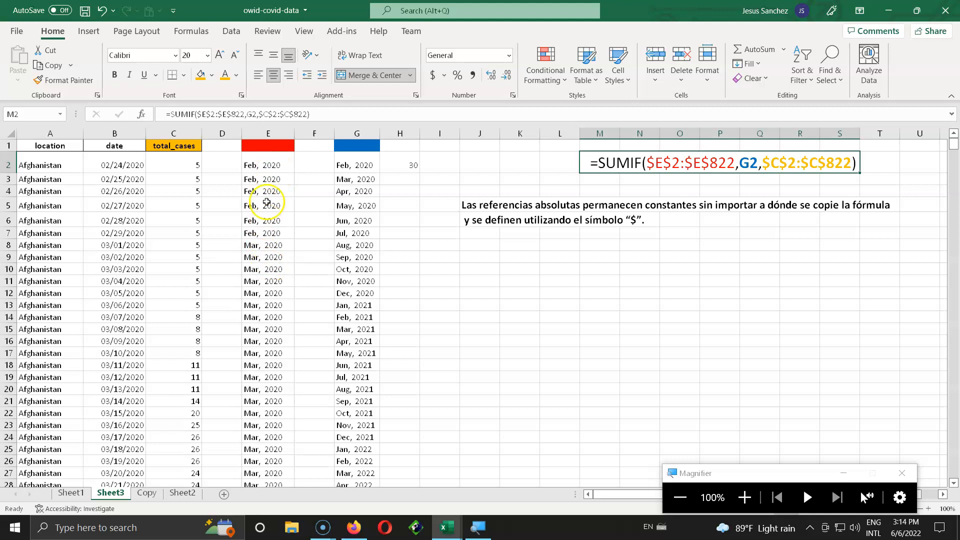
Inspect the spilled month-year range in column E from E2 down to row 822, including where April 2022 changes to May 2022.
click(266, 164)
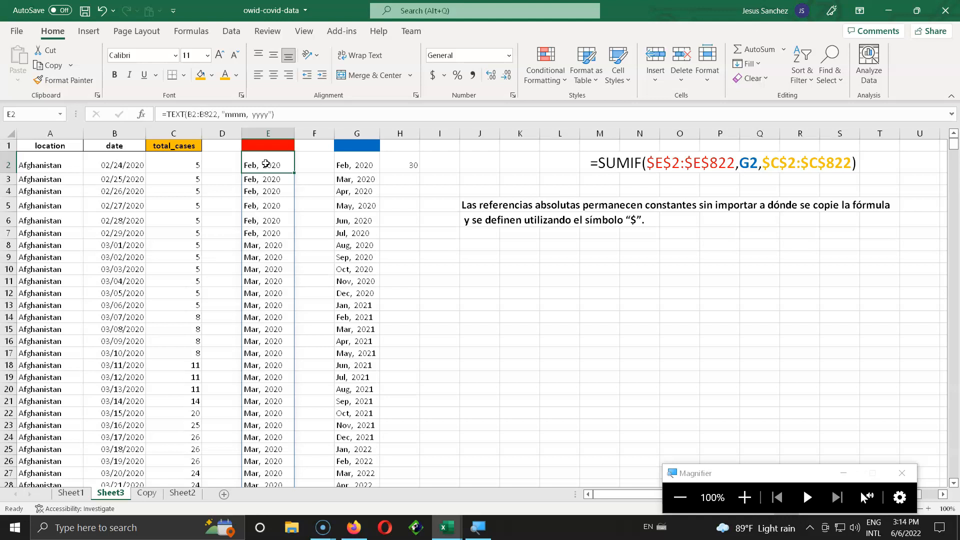
key(ctrl+shift+Down)
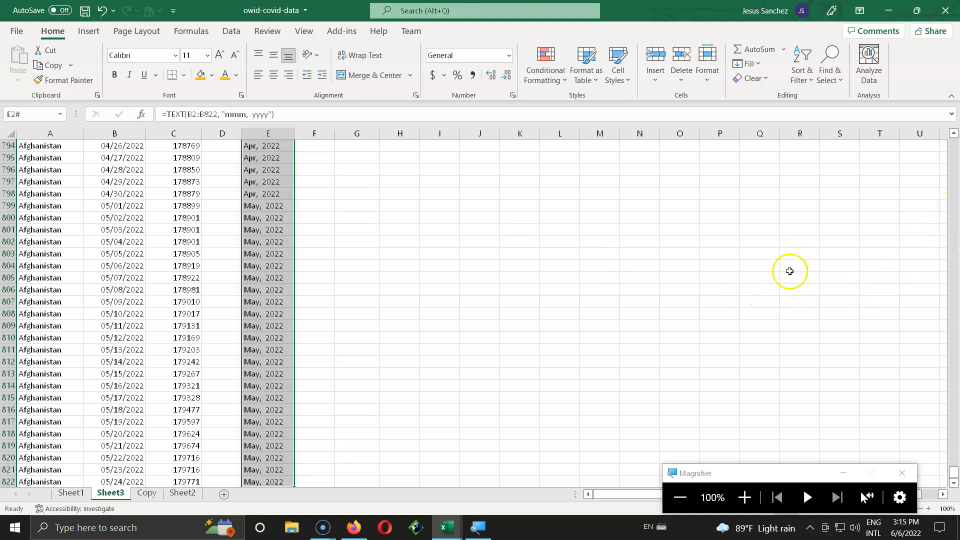
click(749, 294)
scroll(553, 288, up, 3)
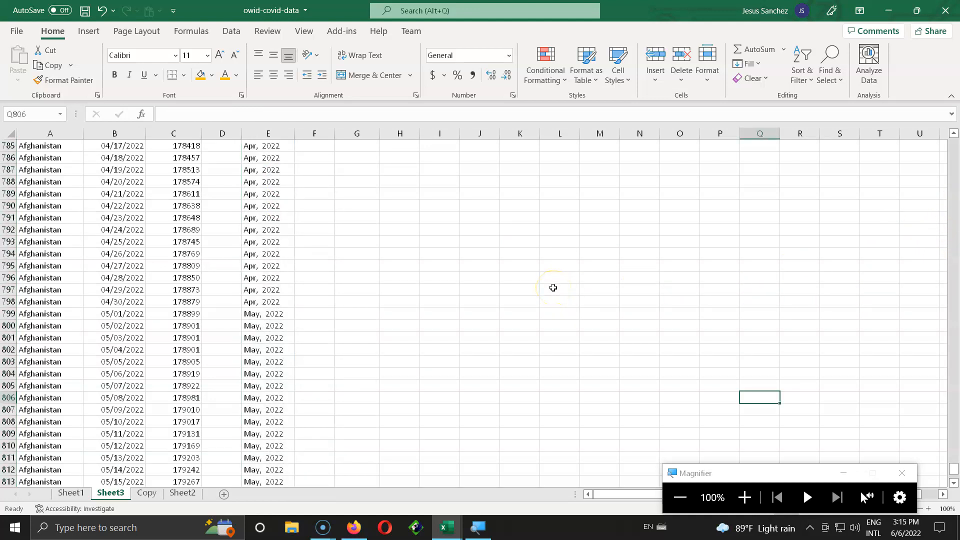
click(230, 303)
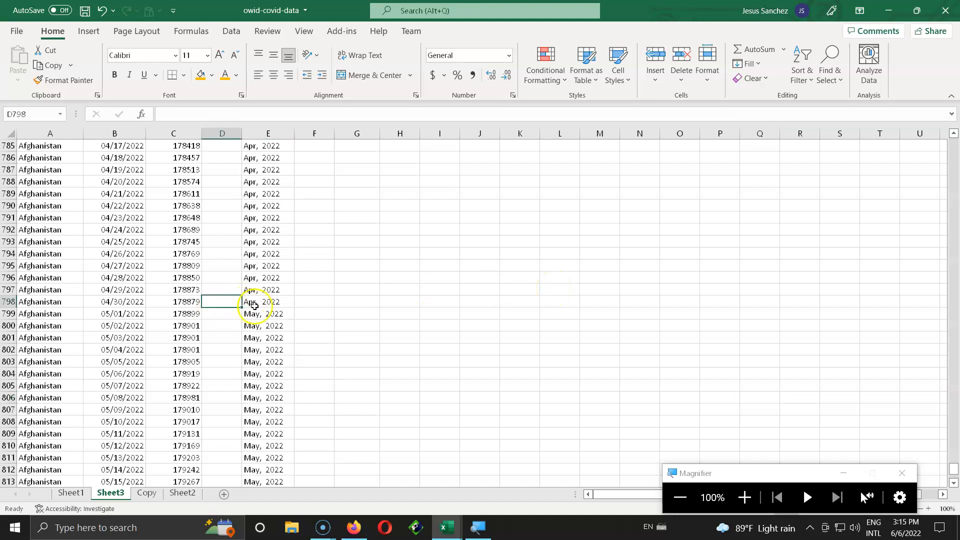
click(273, 313)
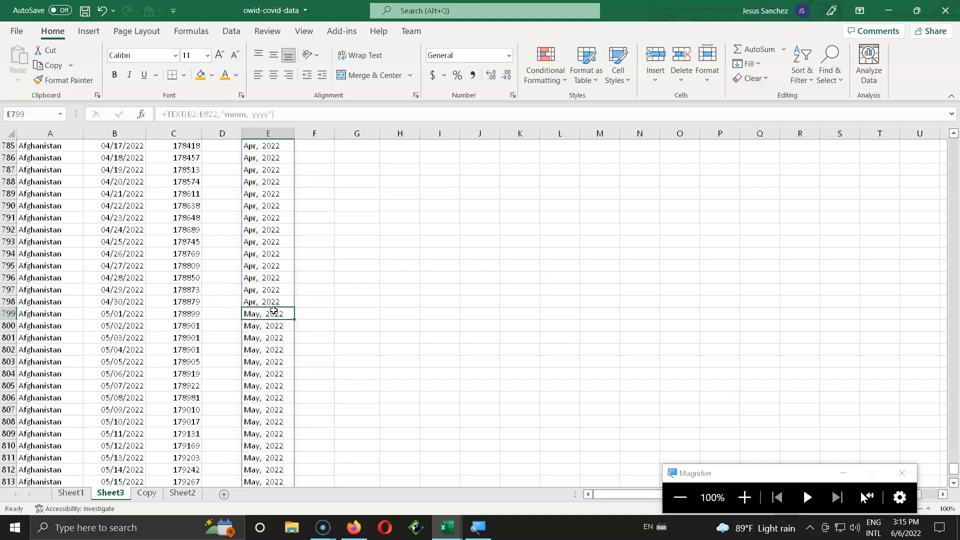
key(ctrl+Up)
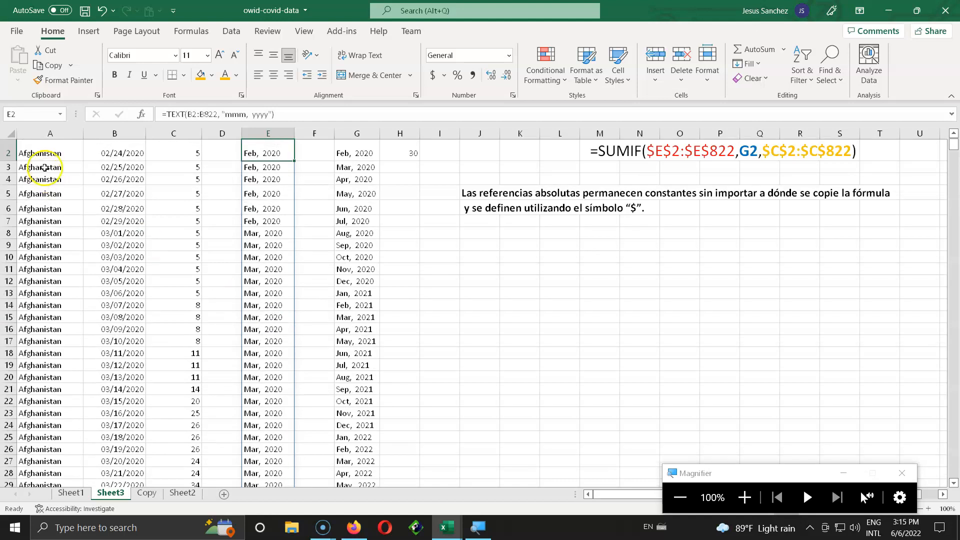
click(20, 115)
scroll(300, 202, up, 1)
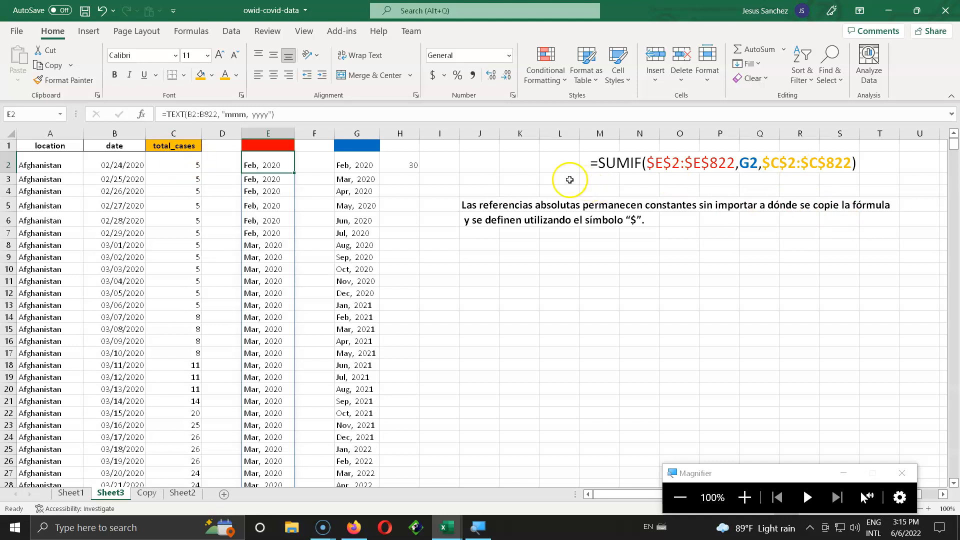
Copy H2's SUMIF formula down to H29 beside every listed month and check the references in several copied formulas.
click(395, 164)
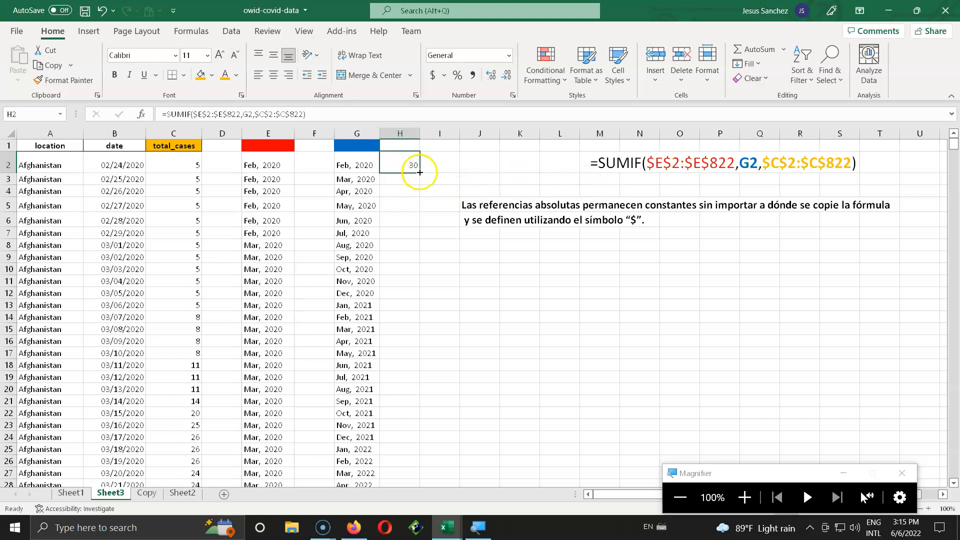
drag(419, 172, 420, 466)
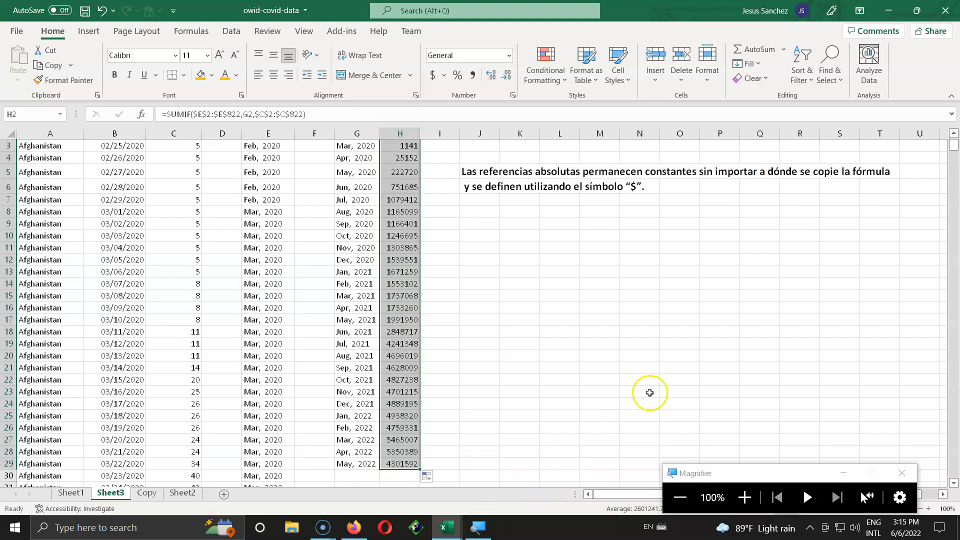
scroll(650, 393, up, 1)
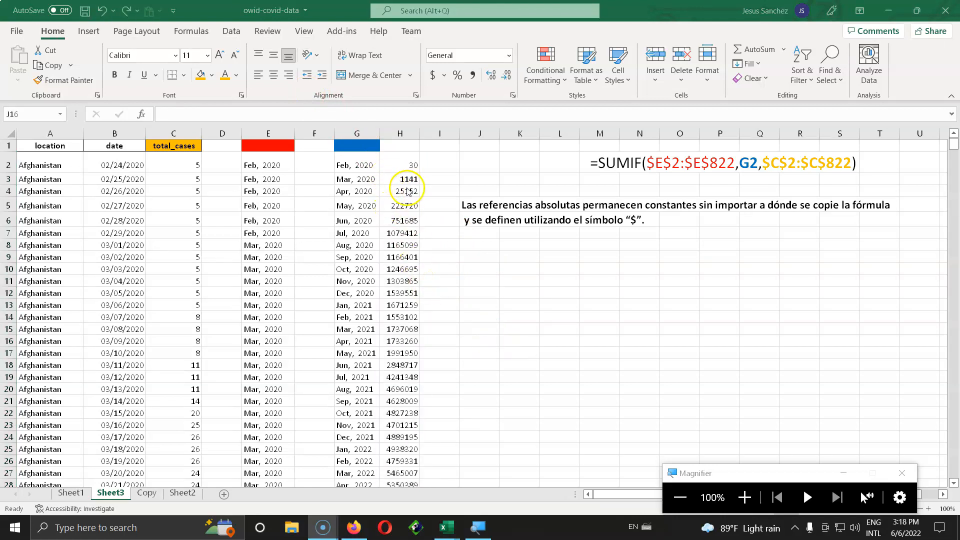
click(407, 192)
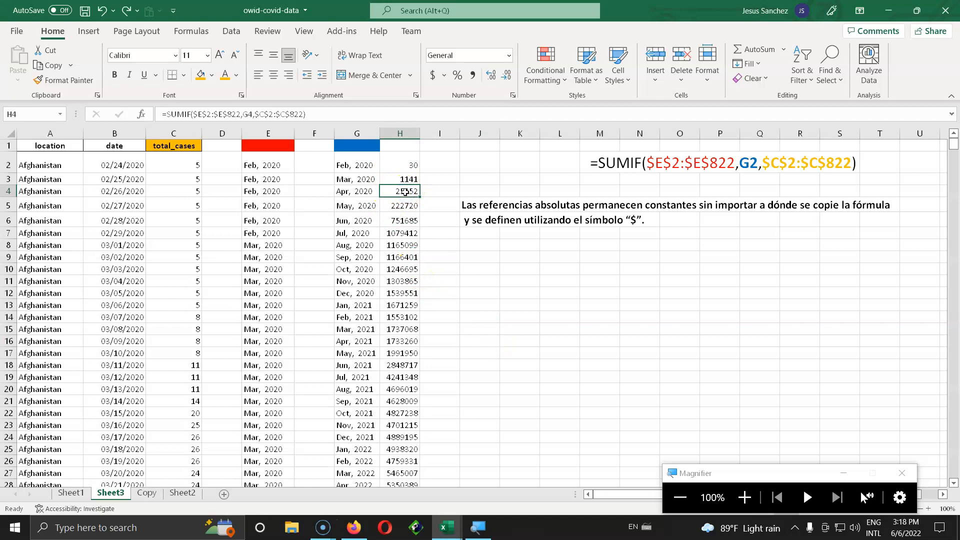
click(402, 246)
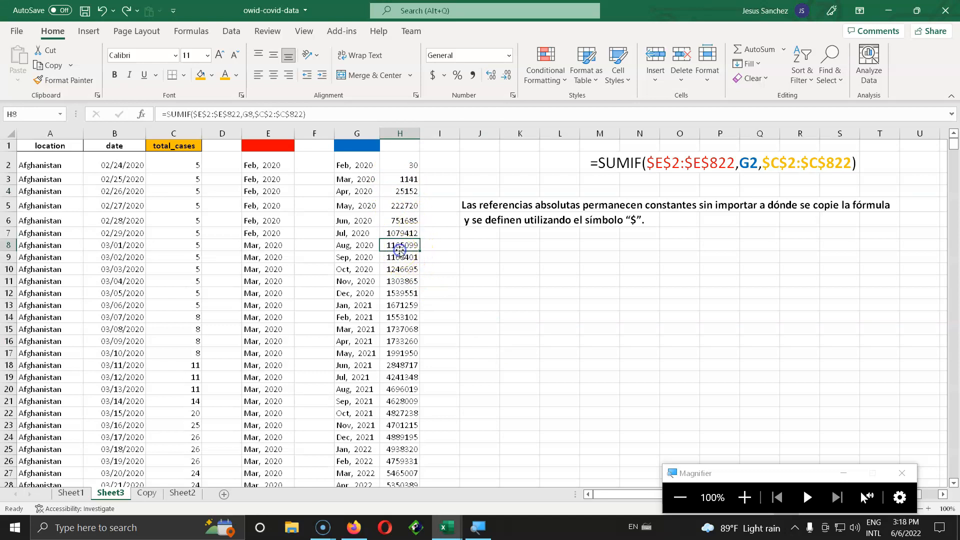
click(400, 184)
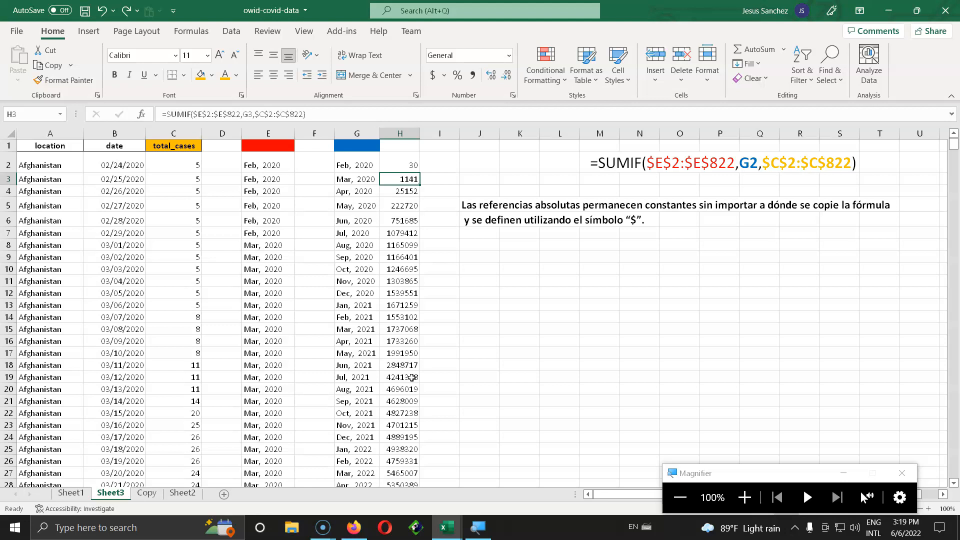
scroll(413, 380, down, 2)
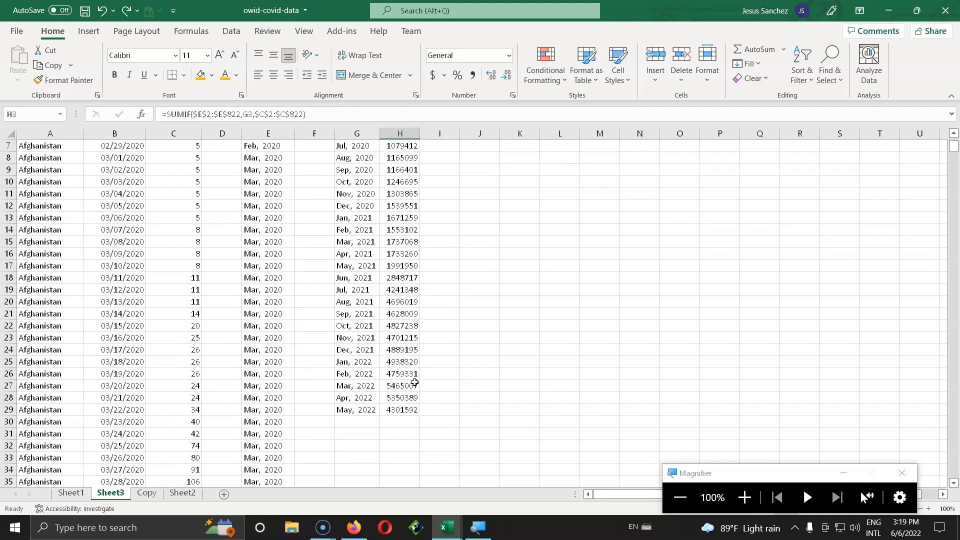
scroll(415, 383, up, 2)
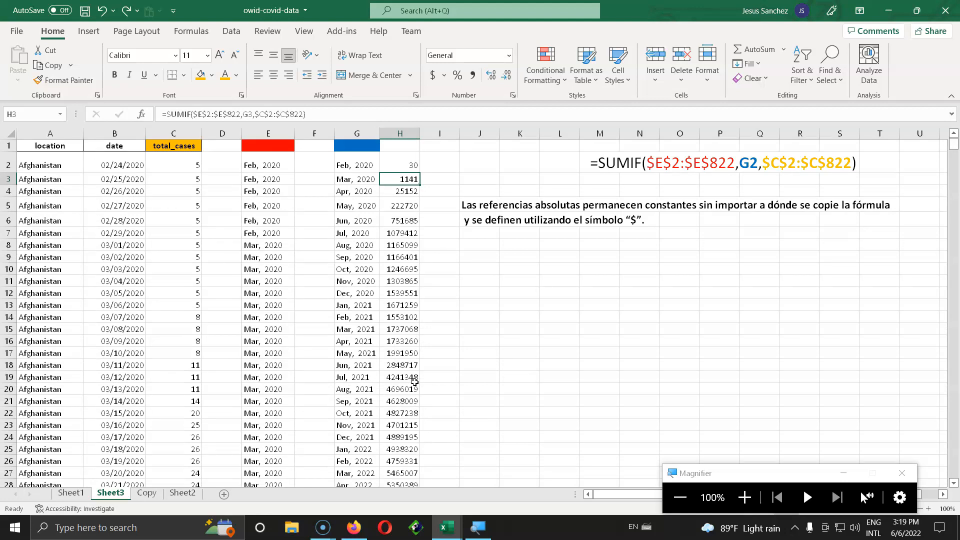
Format the monthly totals in H2:H29 with thousands separators and no decimal places.
click(406, 164)
drag(407, 163, 404, 452)
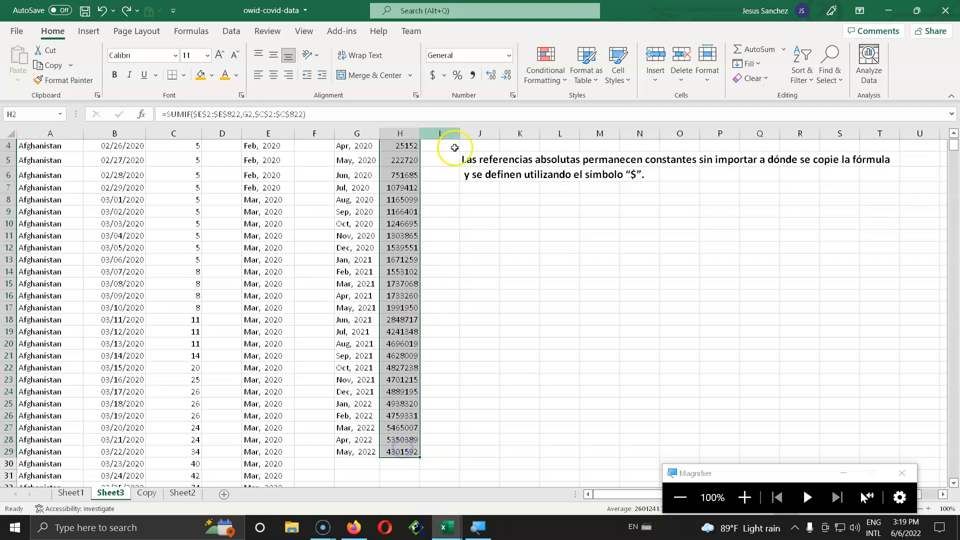
click(473, 76)
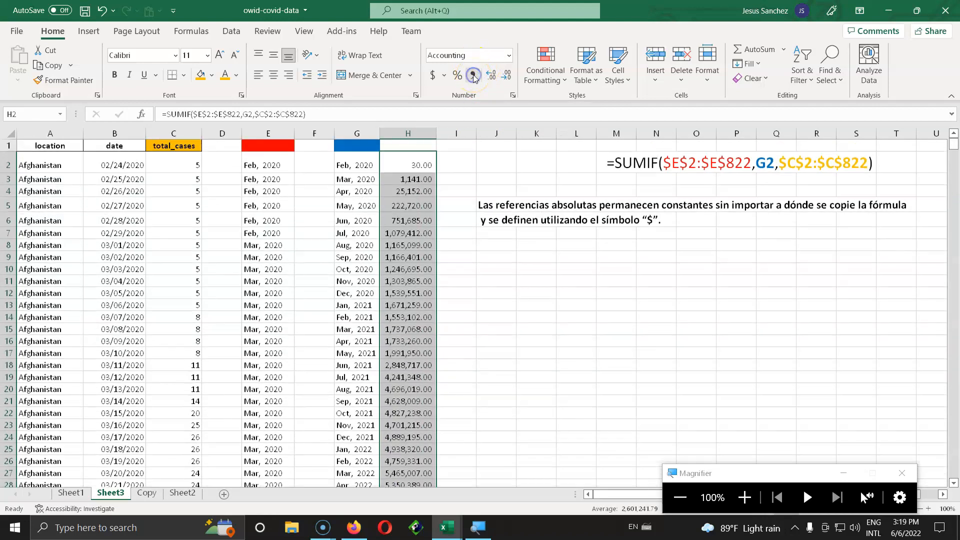
click(506, 76)
click(506, 76)
scroll(547, 379, down, 2)
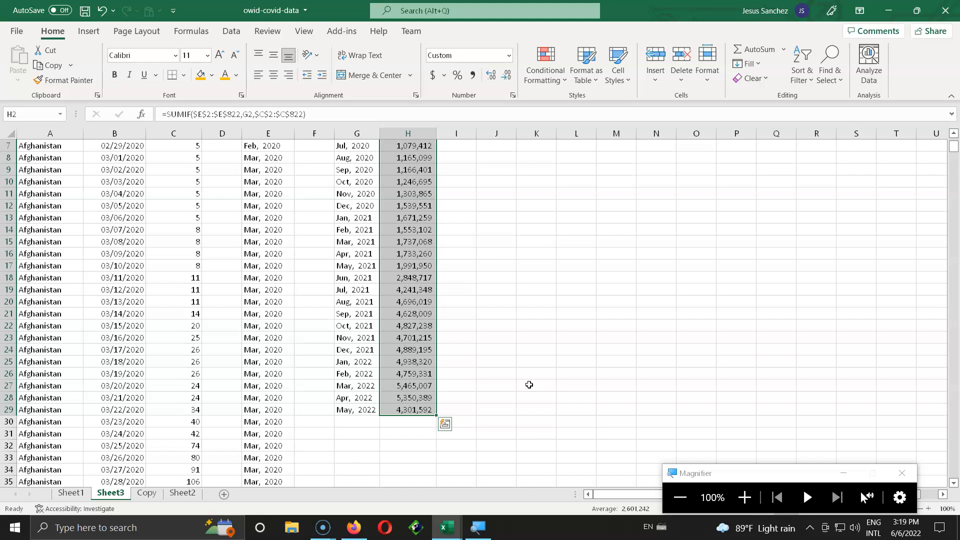
scroll(529, 385, up, 2)
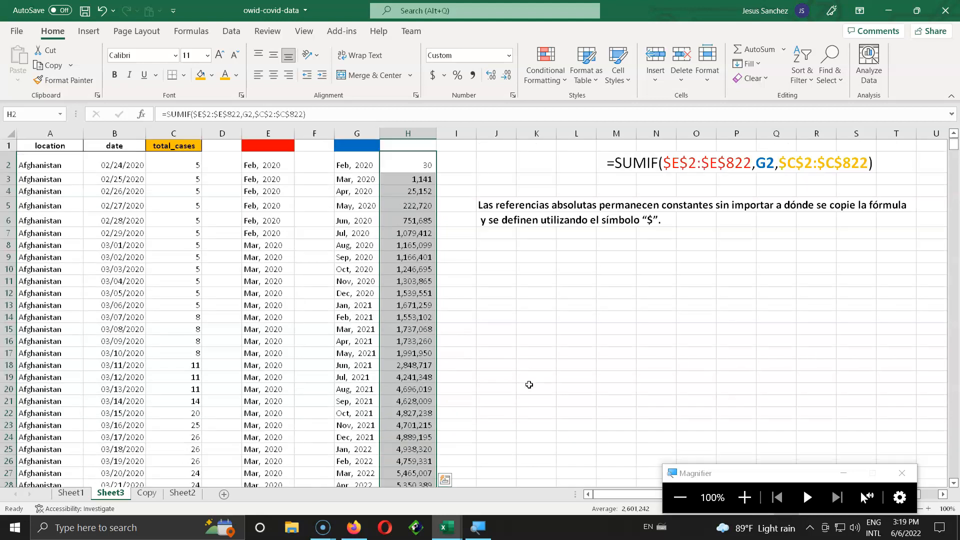